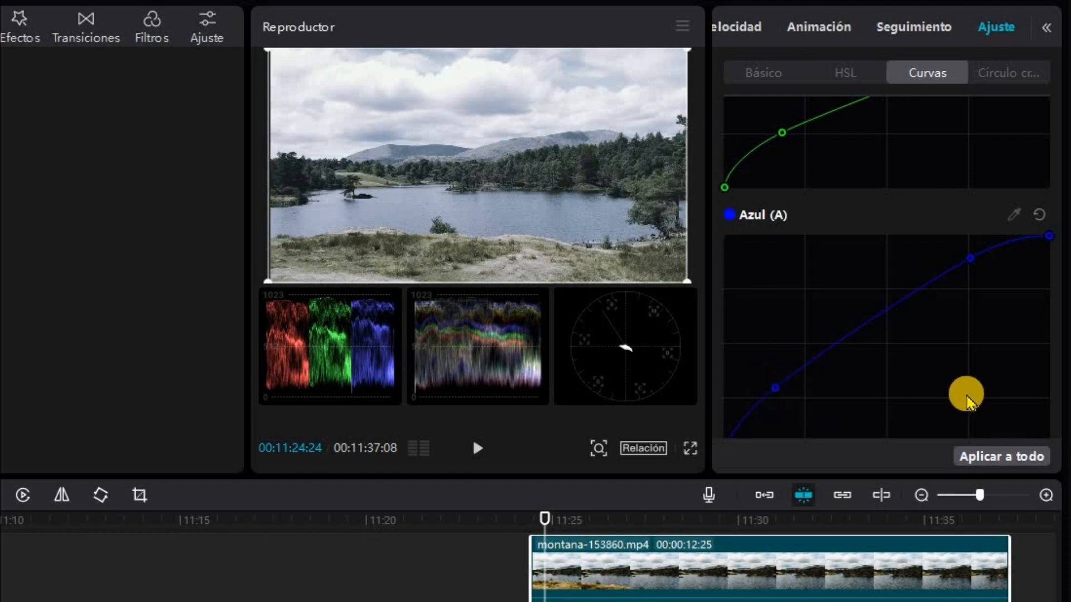
Set the tint (Matiz) and saturation of the montana-153860.mp4 clip to 0 in its basic adjustments.
{"action": "scroll", "coordinate": [968, 399], "scroll_direction": "up", "scroll_amount": 10}
{"action": "left_click", "coordinate": [773, 74]}
{"action": "scroll", "coordinate": [870, 329], "scroll_direction": "down", "scroll_amount": 4}
{"action": "left_click_drag", "start_coordinate": [807, 329], "coordinate": [825, 325]}
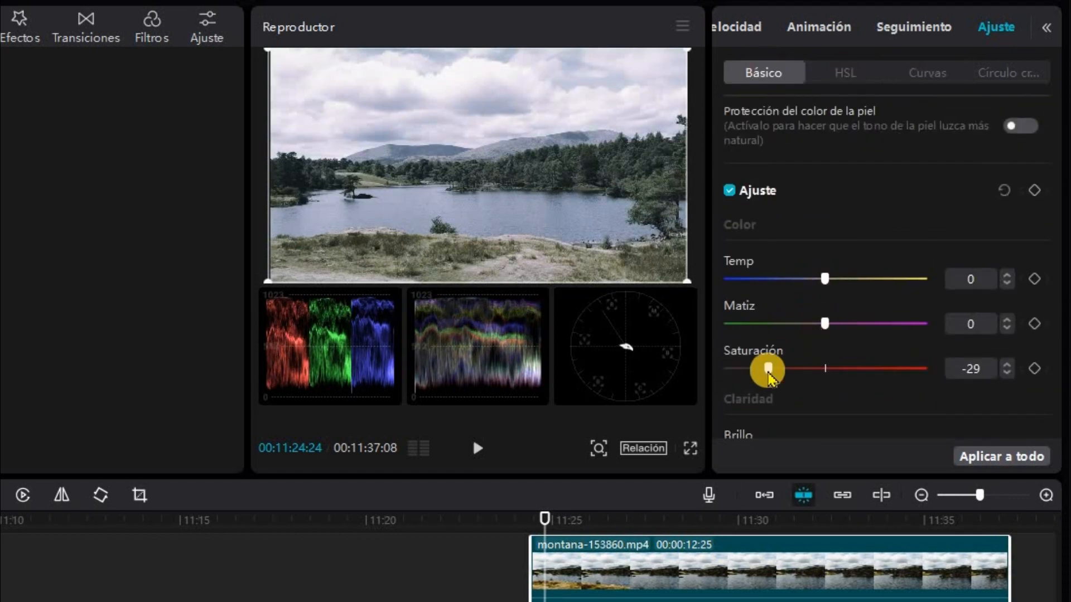
{"action": "left_click_drag", "start_coordinate": [767, 369], "coordinate": [825, 368]}
Set the lake clip's brightness (Brillo) to 17 and its contrast to -5.
{"action": "scroll", "coordinate": [904, 378], "scroll_direction": "down", "scroll_amount": 3}
{"action": "mouse_move", "coordinate": [859, 290]}
{"action": "left_mouse_down"}
{"action": "mouse_move", "coordinate": [845, 295]}
{"action": "mouse_move", "coordinate": [860, 290]}
{"action": "left_mouse_up"}
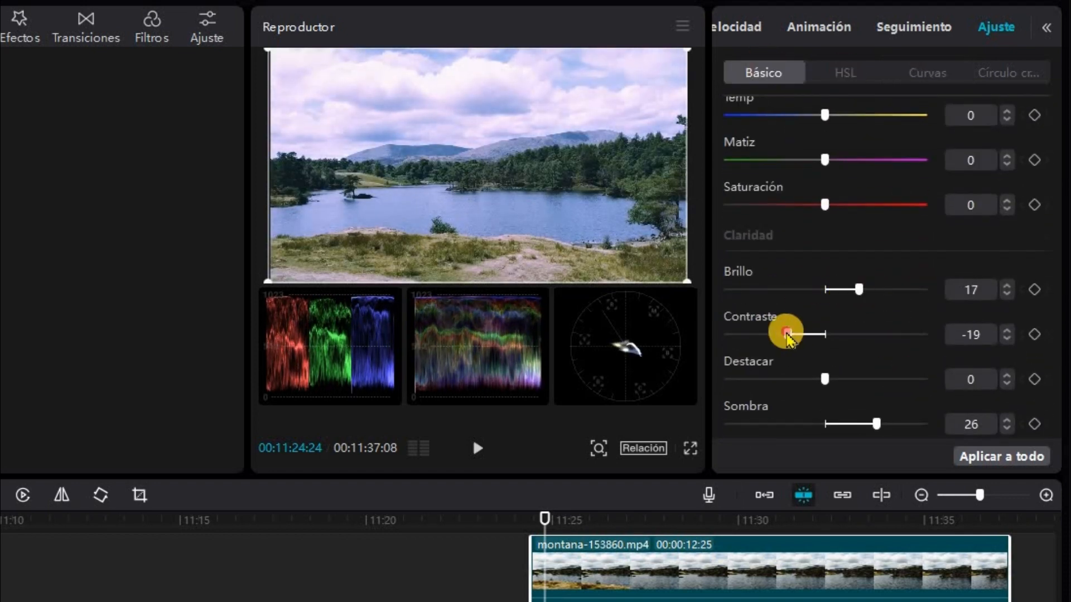
{"action": "left_click_drag", "start_coordinate": [788, 335], "coordinate": [818, 337]}
Set the lake clip's shadows (Sombra) to 8, raise its illumination slightly above 6, and play the preview.
{"action": "scroll", "coordinate": [853, 337], "scroll_direction": "down", "scroll_amount": 3}
{"action": "left_click", "coordinate": [827, 261]}
{"action": "left_click_drag", "start_coordinate": [827, 261], "coordinate": [834, 256]}
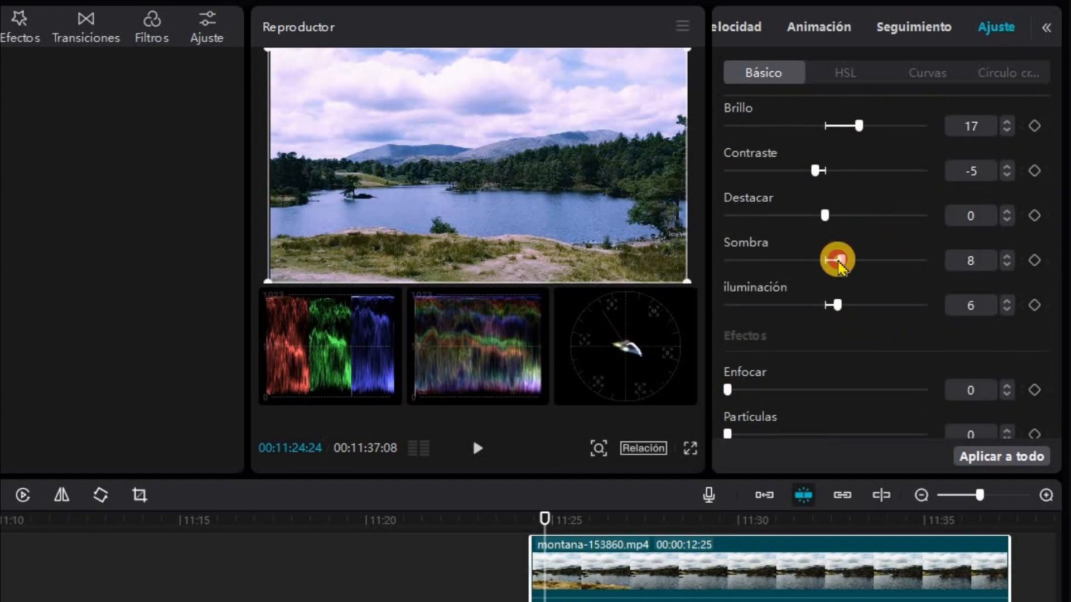
{"action": "mouse_move", "coordinate": [837, 305]}
{"action": "left_mouse_down"}
{"action": "mouse_move", "coordinate": [863, 304]}
{"action": "mouse_move", "coordinate": [845, 305]}
{"action": "left_mouse_up"}
{"action": "scroll", "coordinate": [869, 352], "scroll_direction": "down", "scroll_amount": 2}
{"action": "scroll", "coordinate": [866, 345], "scroll_direction": "up", "scroll_amount": 10}
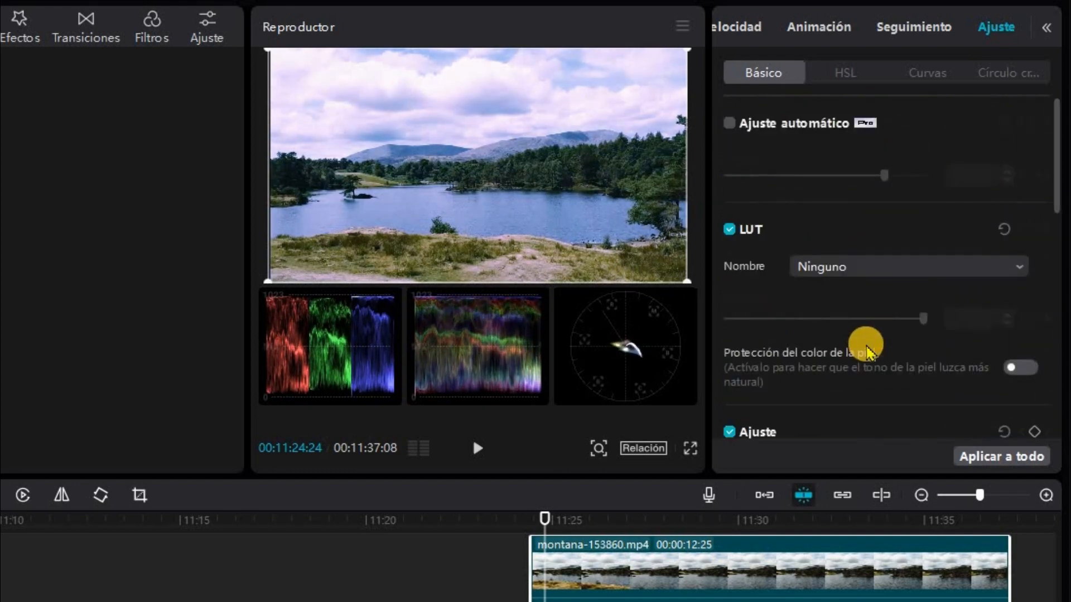
{"action": "left_click", "coordinate": [478, 449]}
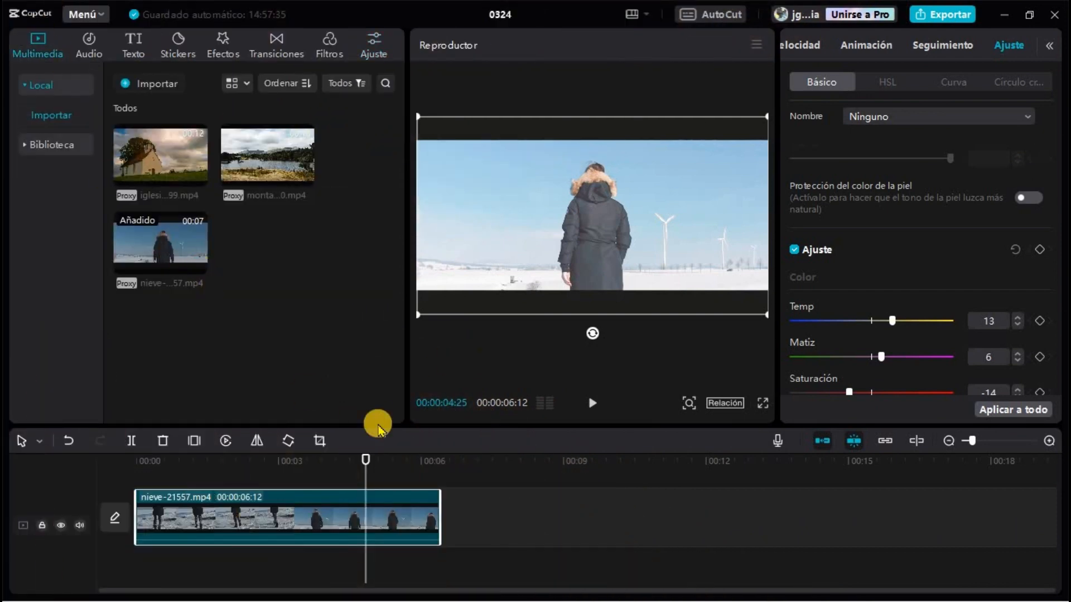
Play the nieve-21557.mp4 clip from the beginning to check its look, and return the playhead to the start.
{"action": "left_click", "coordinate": [136, 461]}
{"action": "left_click", "coordinate": [593, 403]}
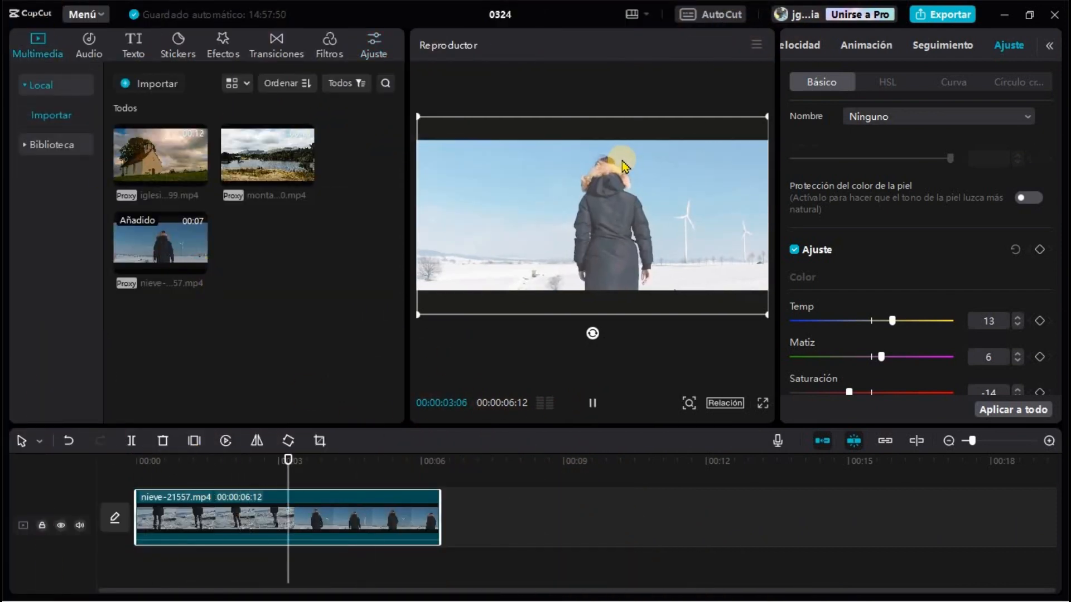
{"action": "left_click", "coordinate": [592, 403]}
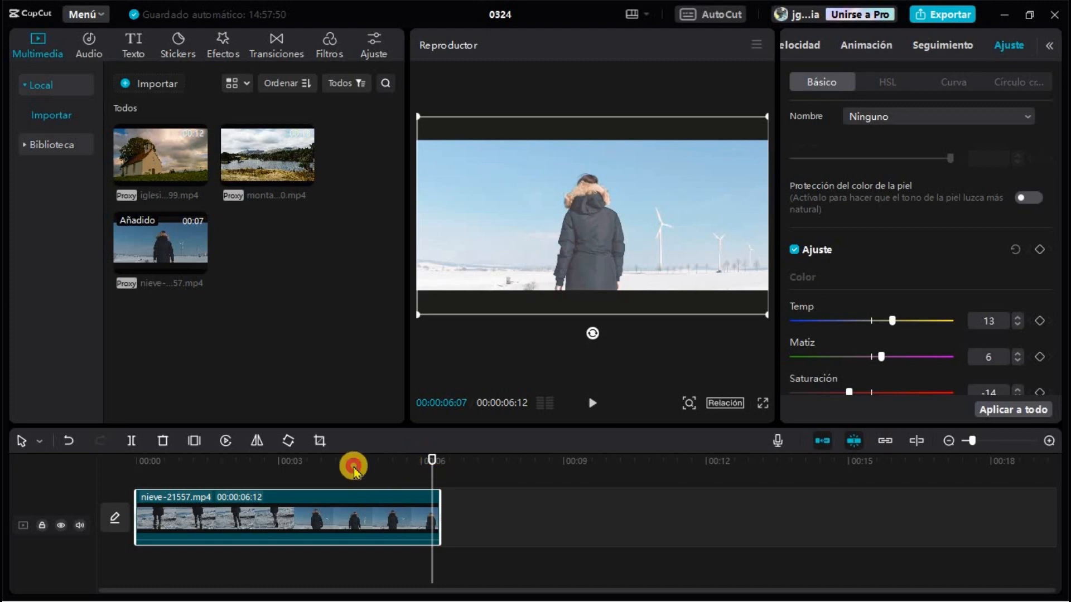
{"action": "left_click_drag", "start_coordinate": [354, 471], "coordinate": [71, 470]}
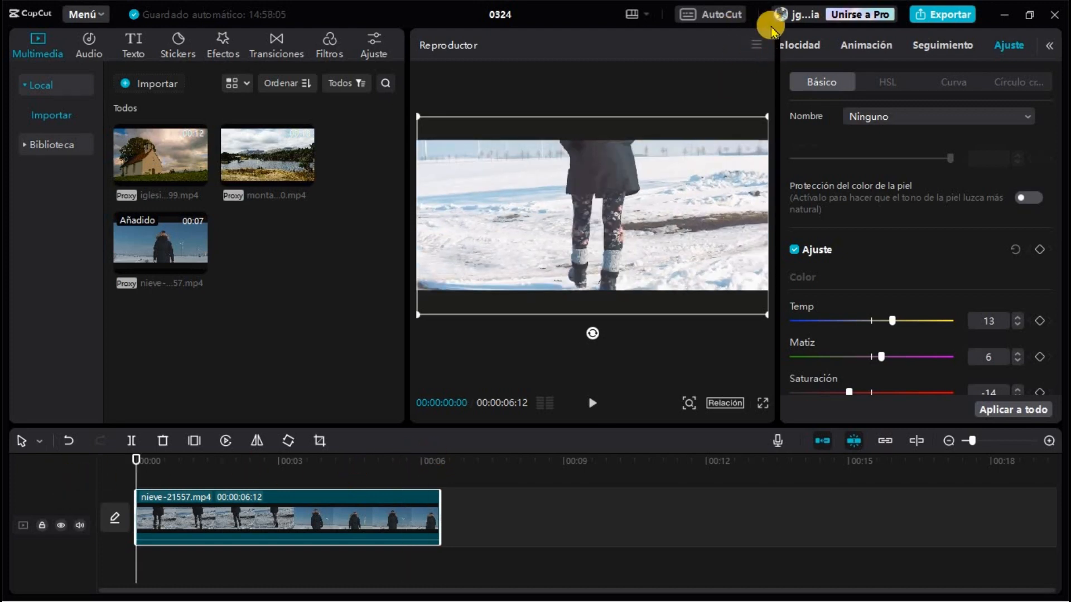
Activate the color oscilloscope display in the player.
{"action": "left_click", "coordinate": [756, 44]}
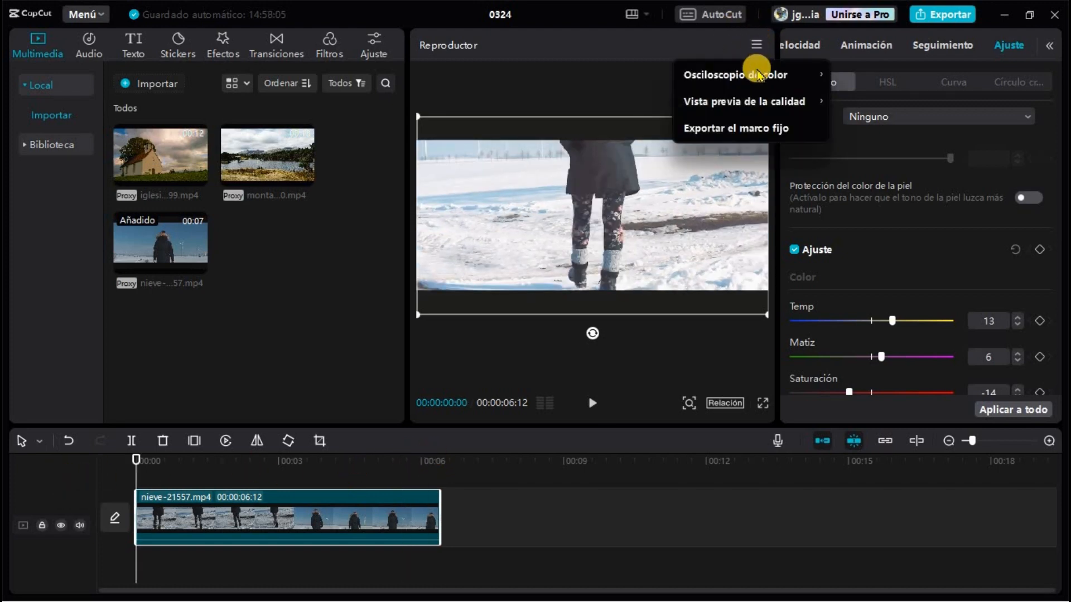
{"action": "mouse_move", "coordinate": [757, 80]}
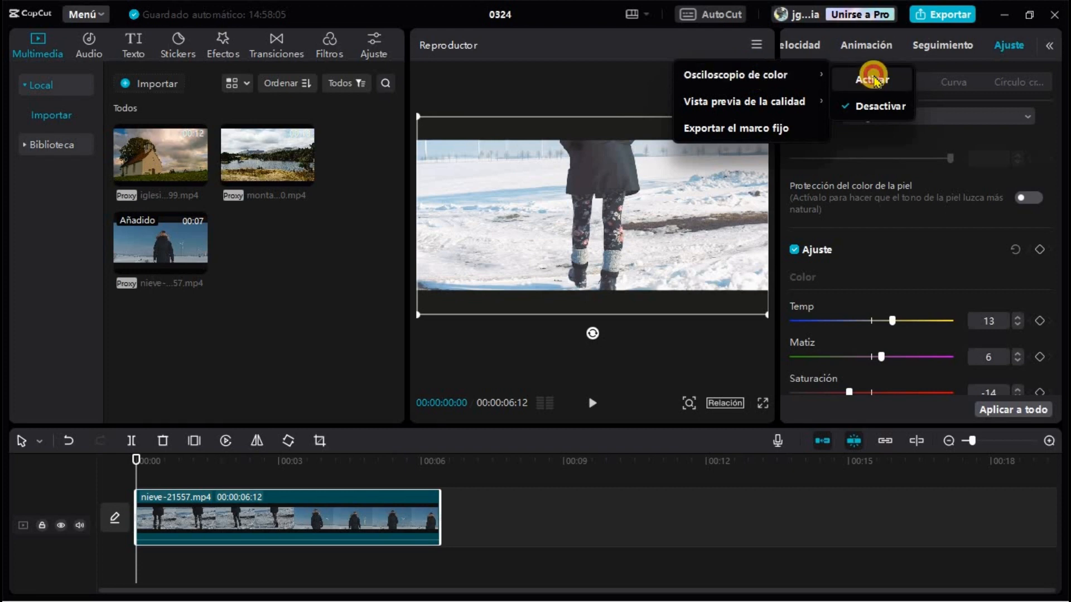
{"action": "left_click", "coordinate": [874, 80]}
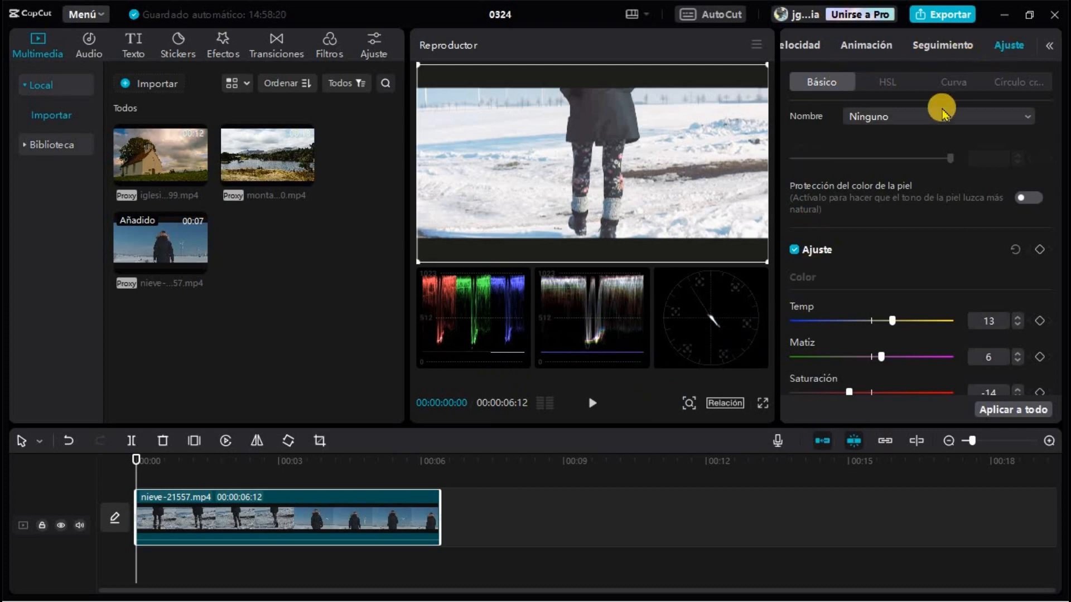
Add a custom adjustment layer above the snow clip at the timeline start and extend it to the clip's end.
{"action": "left_click", "coordinate": [83, 401]}
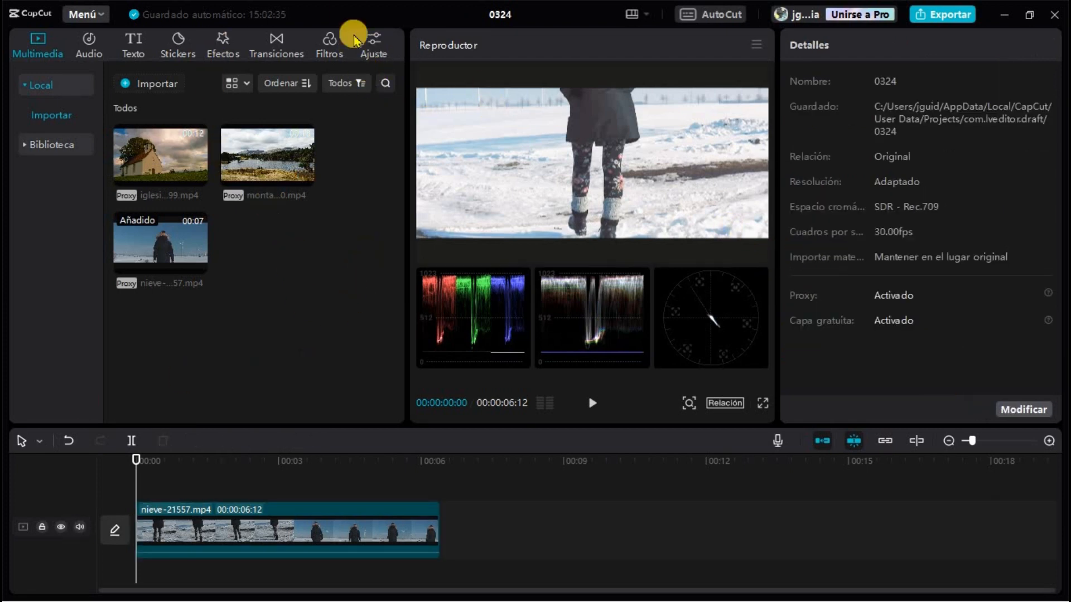
{"action": "left_click", "coordinate": [374, 48]}
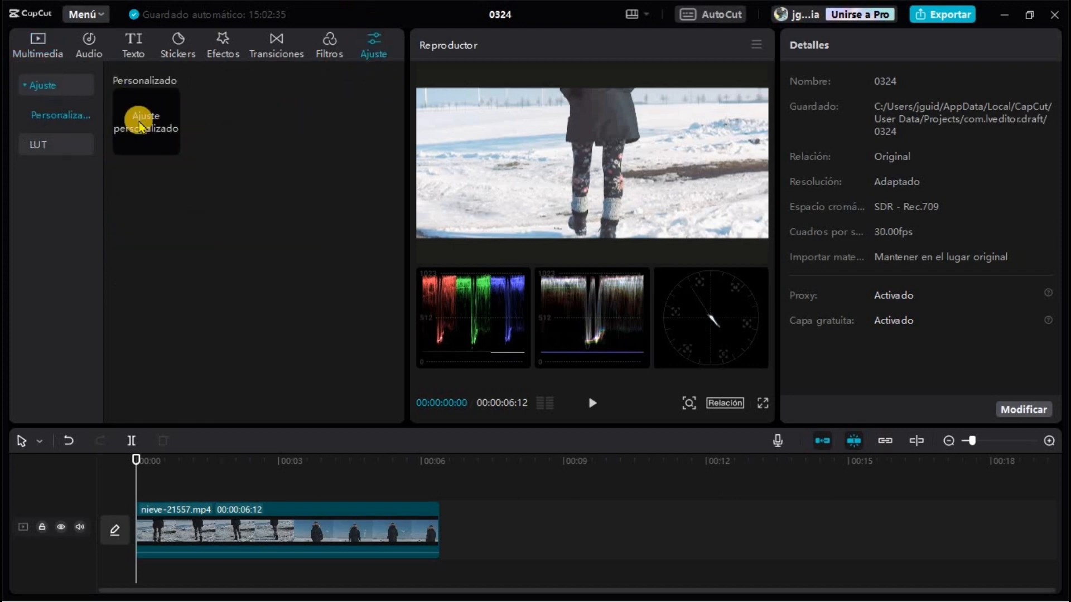
{"action": "mouse_move", "coordinate": [137, 110]}
{"action": "left_click_drag", "start_coordinate": [137, 106], "coordinate": [136, 495]}
{"action": "left_click", "coordinate": [257, 512]}
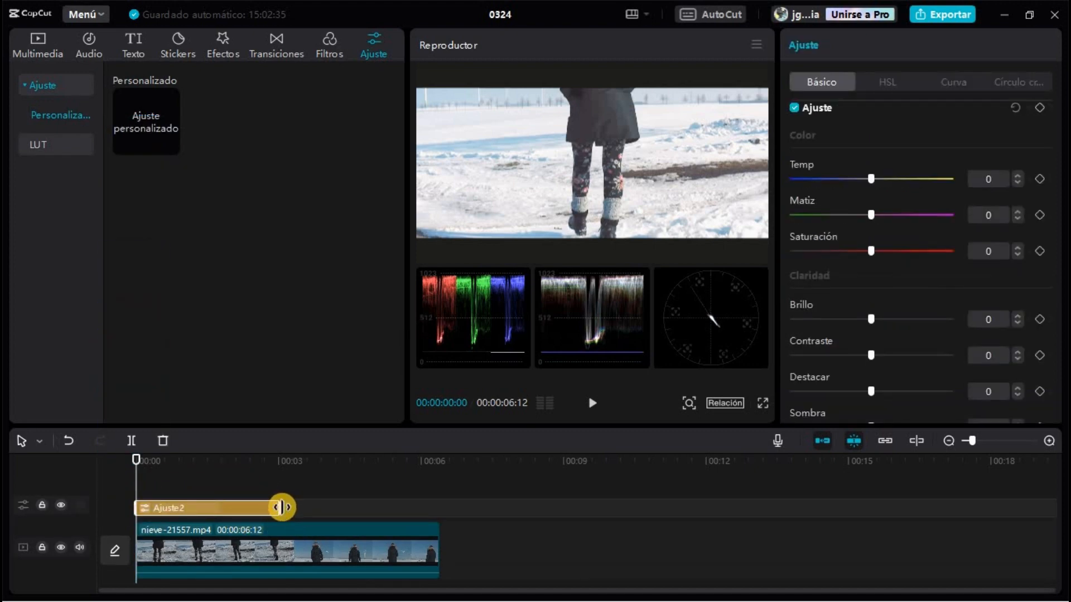
{"action": "left_click_drag", "start_coordinate": [285, 509], "coordinate": [435, 514]}
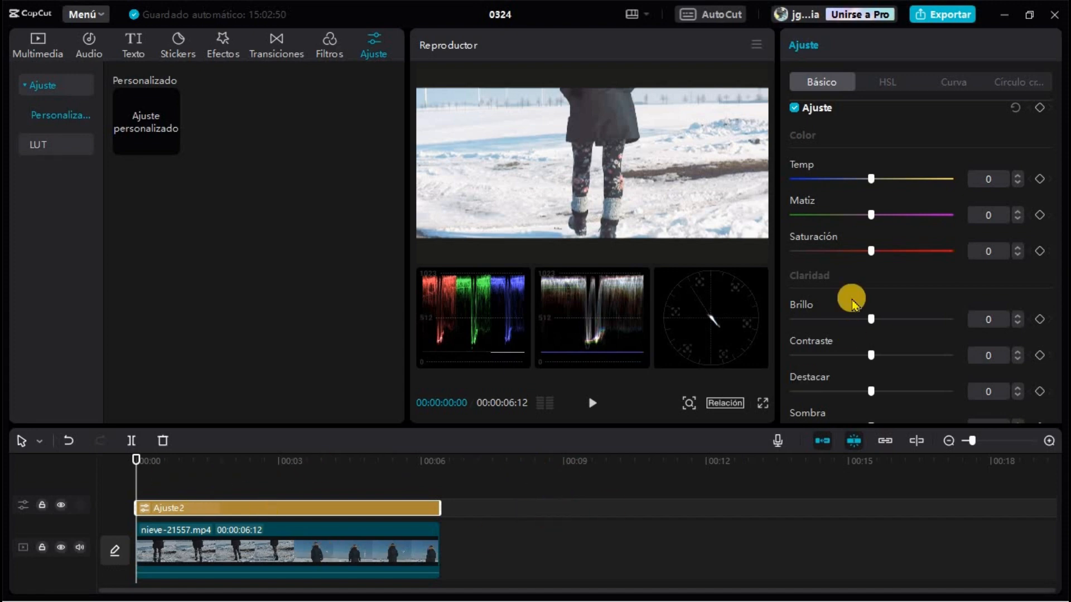
Review the adjustment layer's basic, color wheel, curve and HSL controls.
{"action": "scroll", "coordinate": [844, 144], "scroll_direction": "up", "scroll_amount": 5}
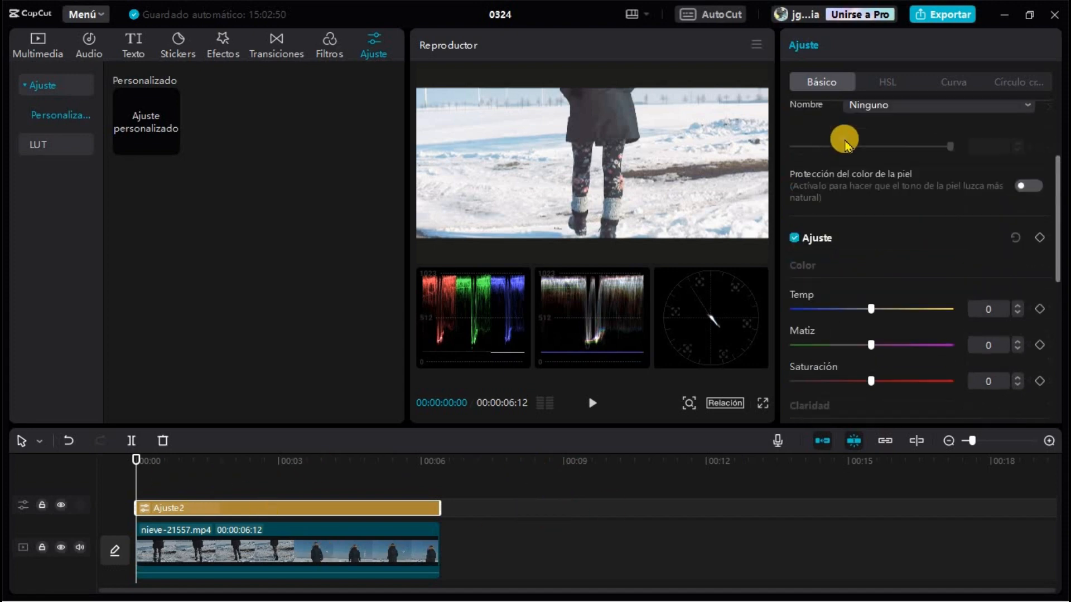
{"action": "scroll", "coordinate": [844, 151], "scroll_direction": "down", "scroll_amount": 2}
{"action": "scroll", "coordinate": [844, 157], "scroll_direction": "down", "scroll_amount": 3}
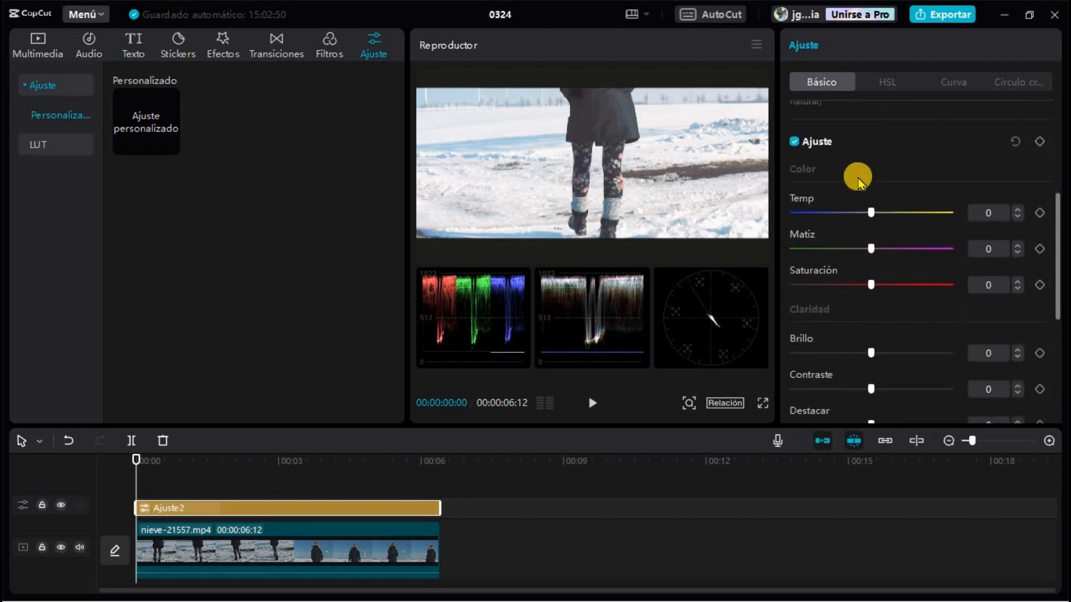
{"action": "left_click", "coordinate": [1022, 87]}
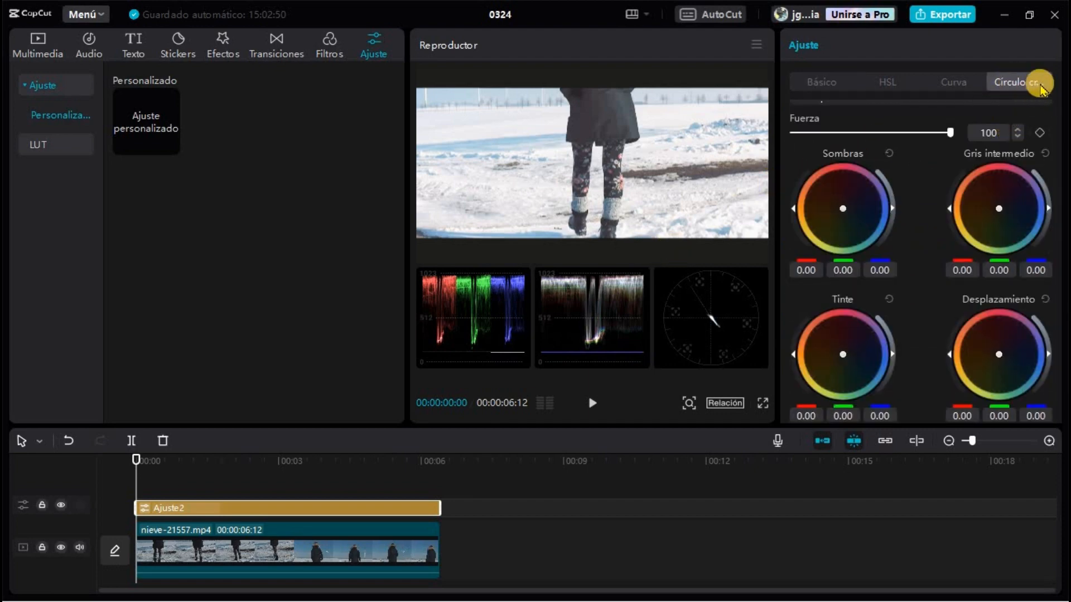
{"action": "left_click", "coordinate": [956, 80]}
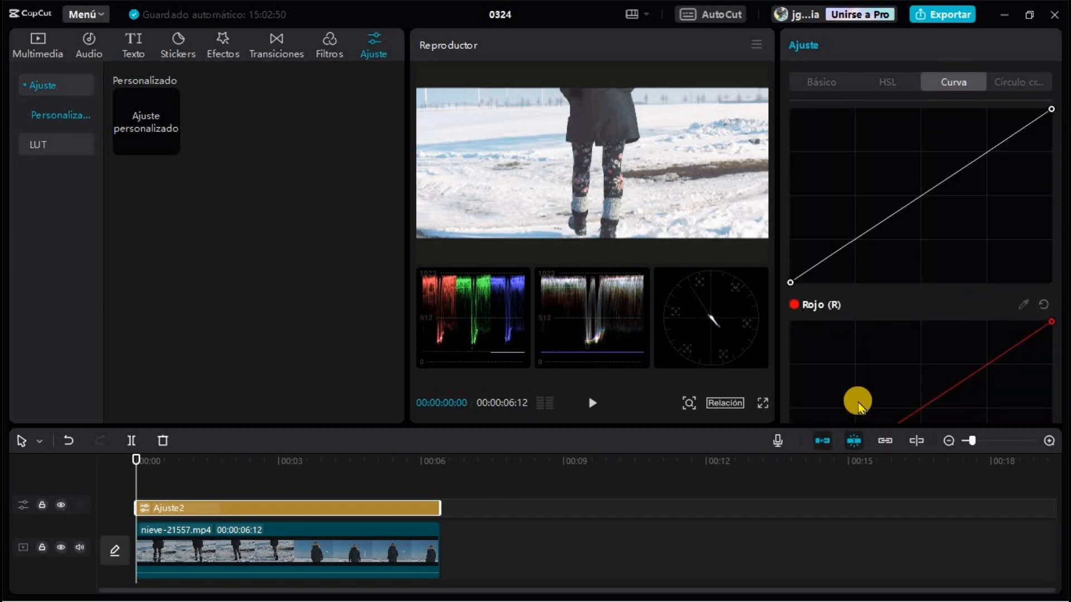
{"action": "scroll", "coordinate": [915, 312], "scroll_direction": "down", "scroll_amount": 3}
{"action": "scroll", "coordinate": [915, 315], "scroll_direction": "down", "scroll_amount": 3}
{"action": "scroll", "coordinate": [911, 313], "scroll_direction": "up", "scroll_amount": 6}
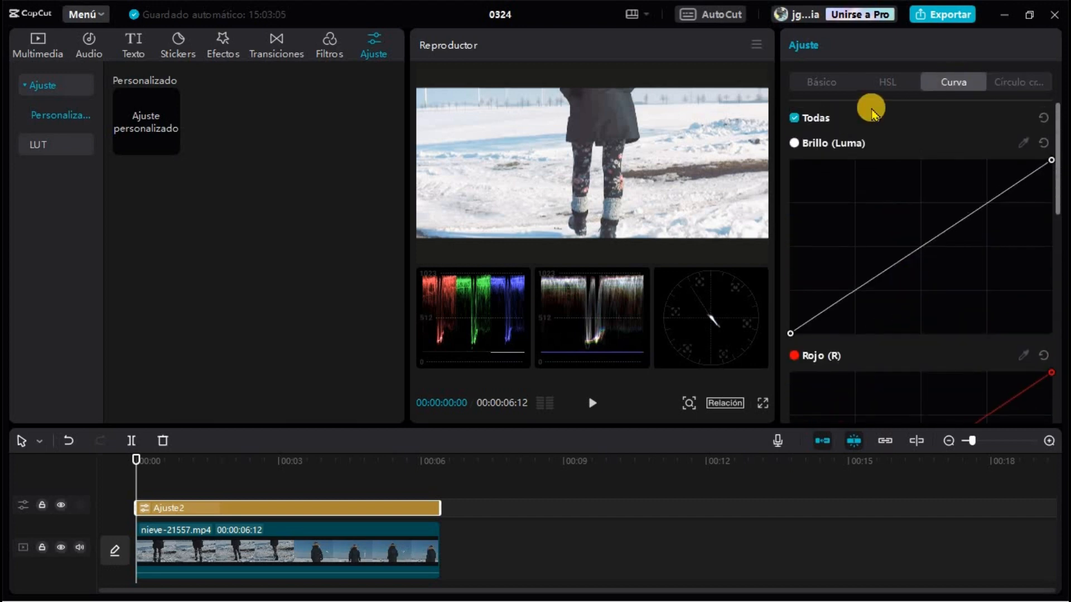
{"action": "left_click", "coordinate": [892, 82]}
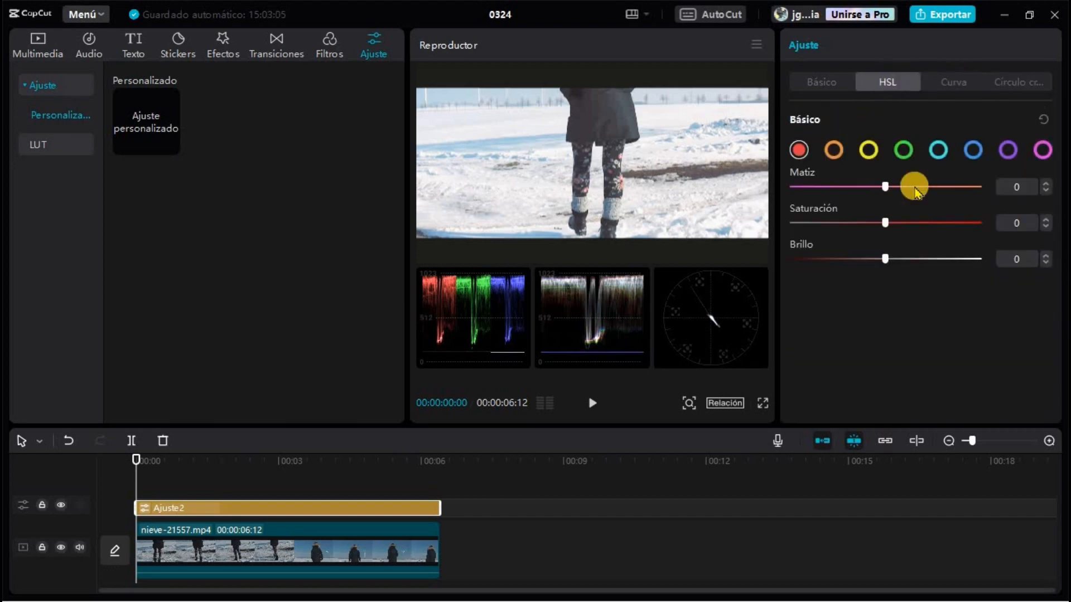
{"action": "left_click", "coordinate": [825, 80]}
{"action": "scroll", "coordinate": [891, 377], "scroll_direction": "down", "scroll_amount": 6}
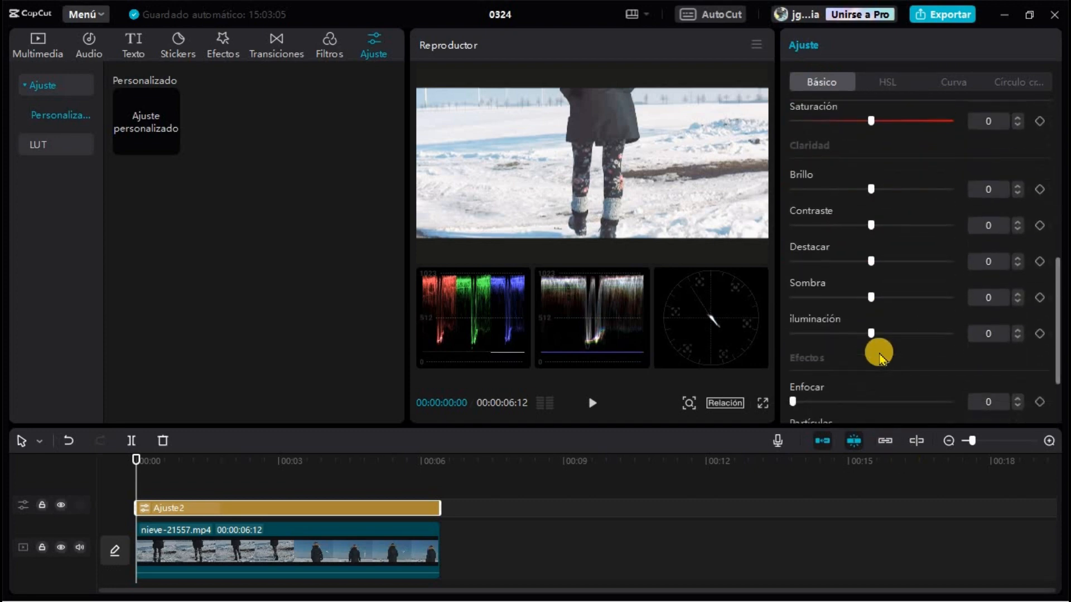
{"action": "scroll", "coordinate": [892, 349], "scroll_direction": "up", "scroll_amount": 2}
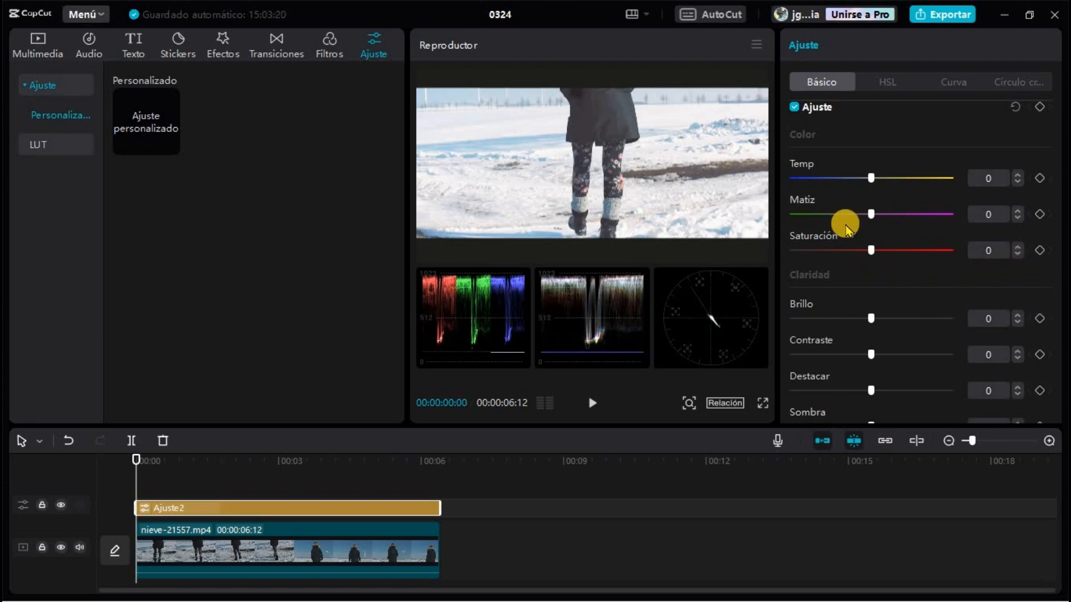
{"action": "scroll", "coordinate": [846, 223], "scroll_direction": "up", "scroll_amount": 5}
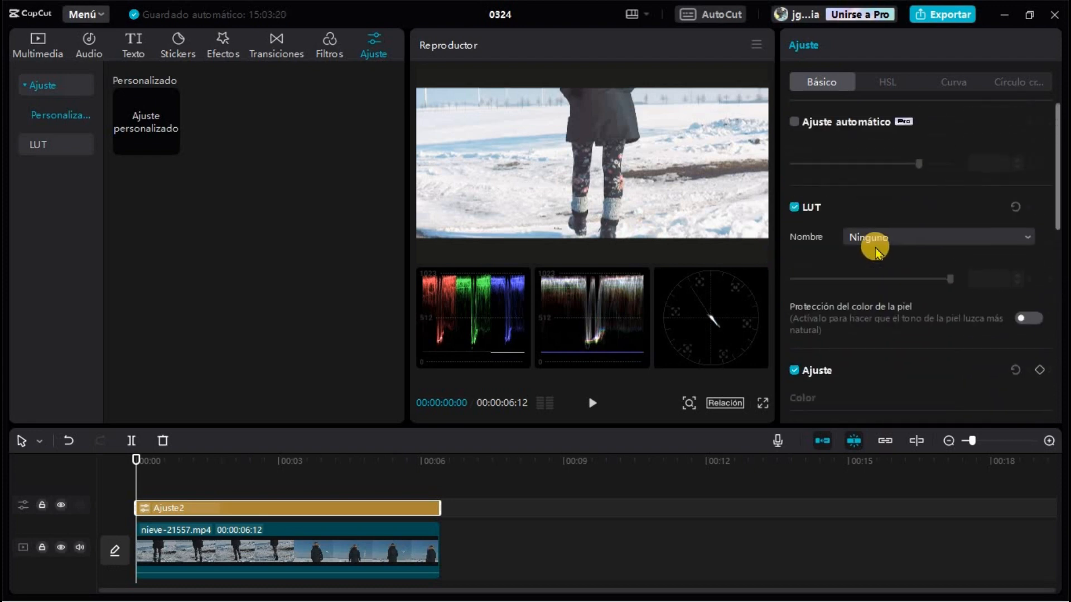
Set the adjustment layer's illumination to -23 and its brightness (Brillo) to -7.
{"action": "scroll", "coordinate": [874, 251], "scroll_direction": "down", "scroll_amount": 10}
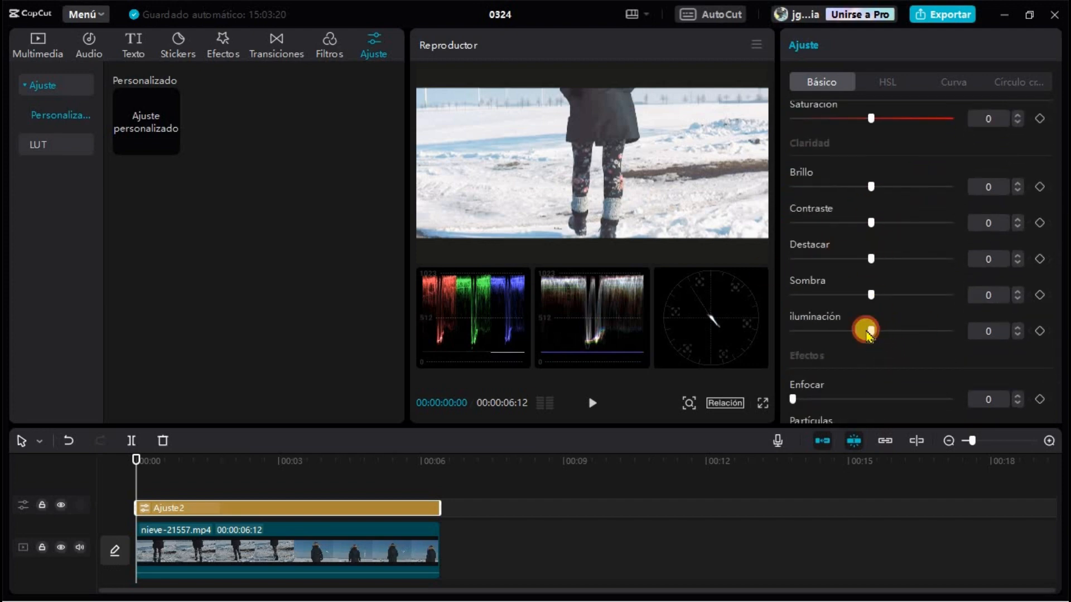
{"action": "left_click_drag", "start_coordinate": [867, 331], "coordinate": [835, 332]}
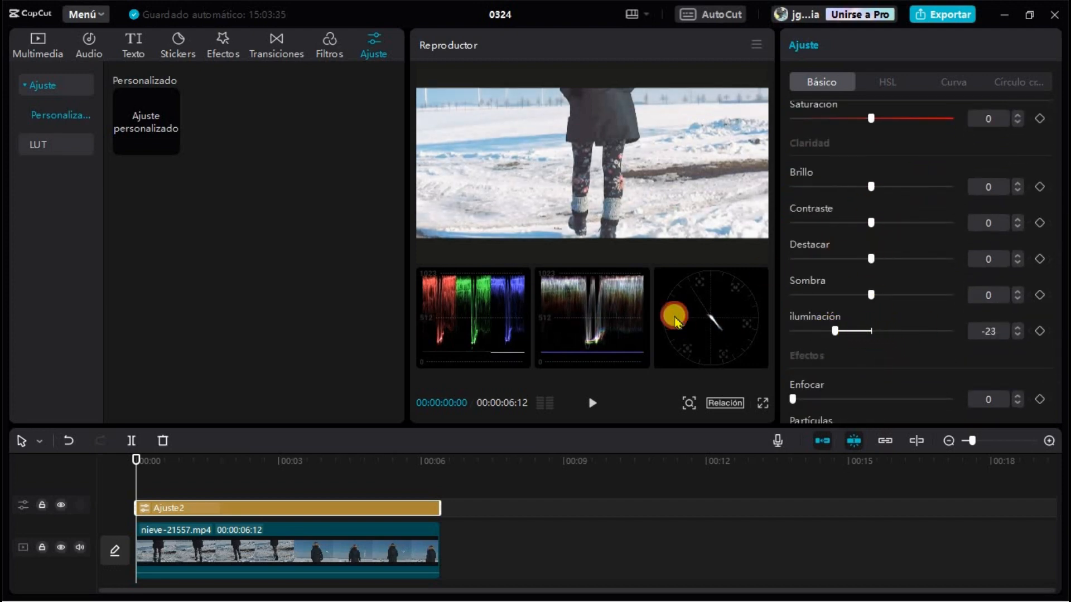
{"action": "left_click_drag", "start_coordinate": [869, 186], "coordinate": [859, 186]}
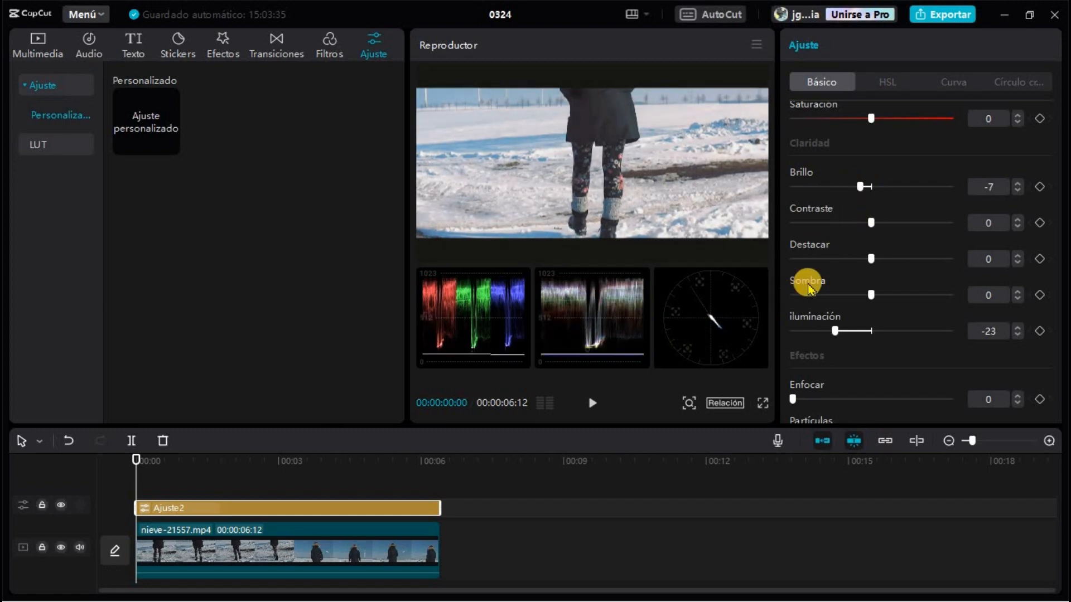
Set the adjustment layer's contrast to 12 and darken its shadows (Sombra).
{"action": "left_click_drag", "start_coordinate": [871, 223], "coordinate": [890, 222]}
{"action": "left_click_drag", "start_coordinate": [871, 295], "coordinate": [818, 306]}
{"action": "scroll", "coordinate": [923, 372], "scroll_direction": "down", "scroll_amount": 2}
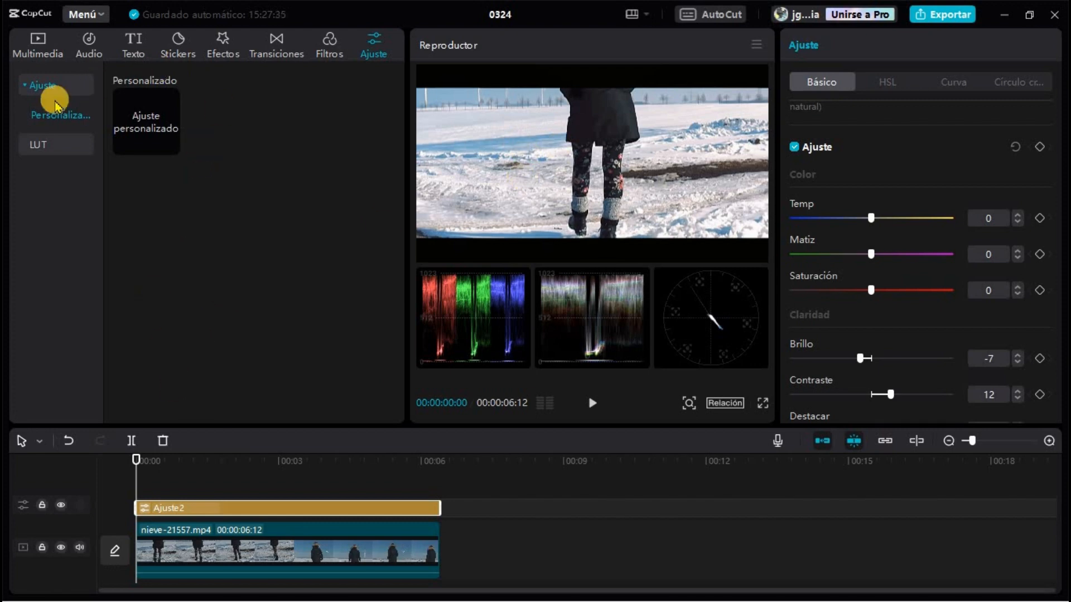
Import all the Cine debarup .cube LUT files from the Regalo folder into the LUT library.
{"action": "left_click", "coordinate": [36, 146]}
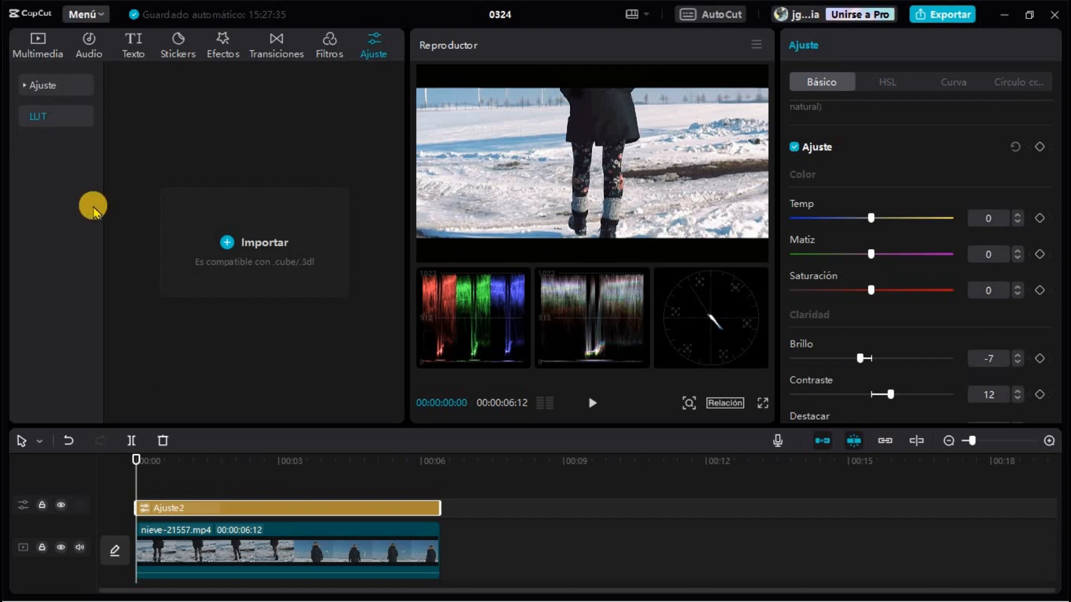
{"action": "left_click", "coordinate": [258, 253]}
{"action": "double_click", "coordinate": [200, 154]}
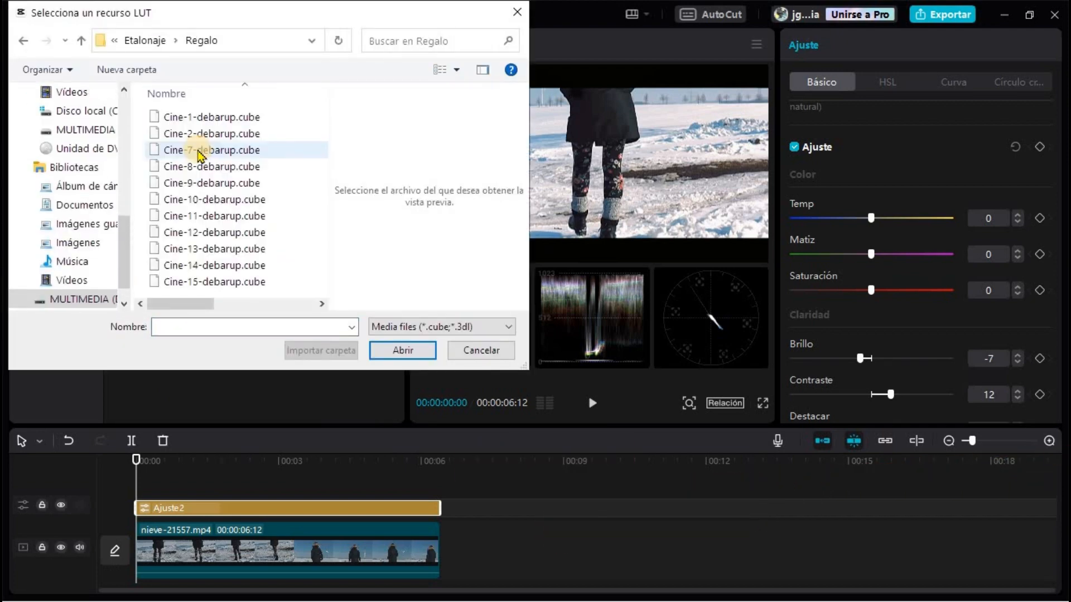
{"action": "left_click_drag", "start_coordinate": [141, 104], "coordinate": [273, 329]}
{"action": "left_click", "coordinate": [393, 360]}
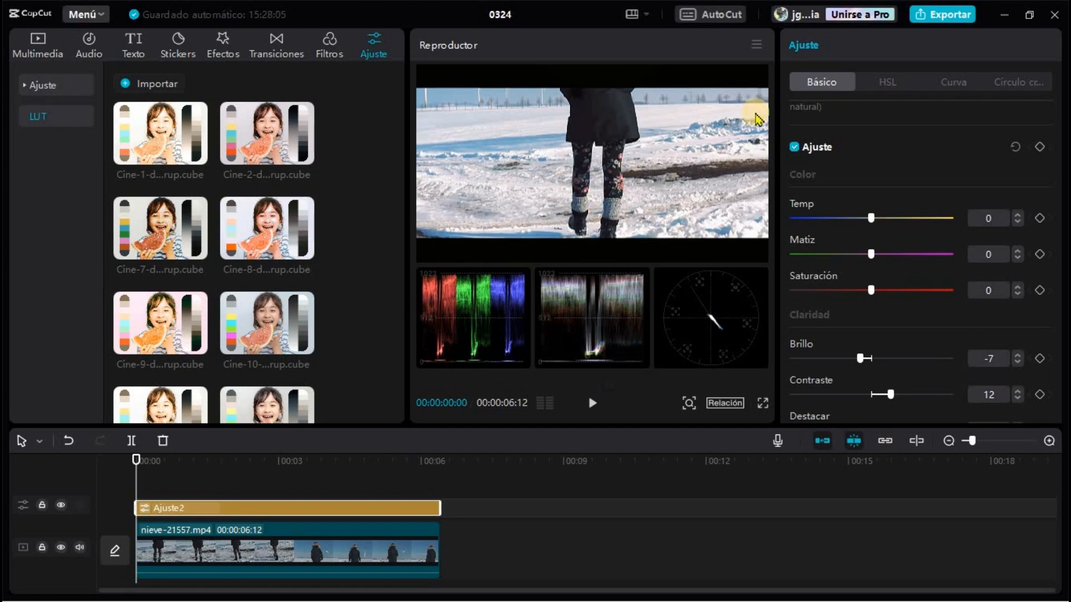
Preview imported LUTs such as Cine-1 and Cine-9 on the snow footage.
{"action": "left_click", "coordinate": [166, 237]}
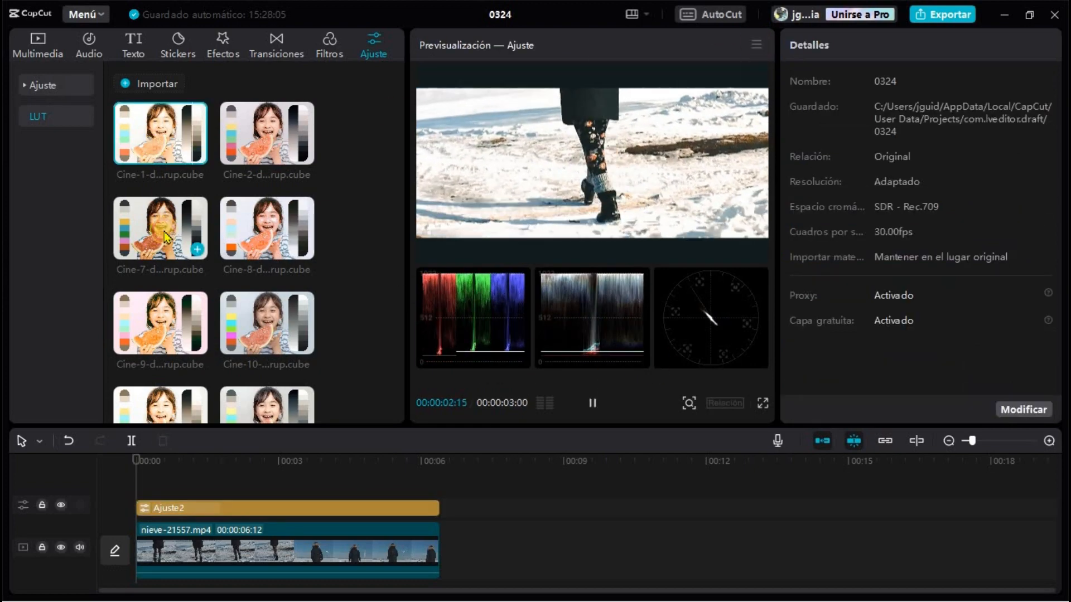
{"action": "scroll", "coordinate": [166, 237], "scroll_direction": "down", "scroll_amount": 3}
{"action": "left_click", "coordinate": [179, 202]}
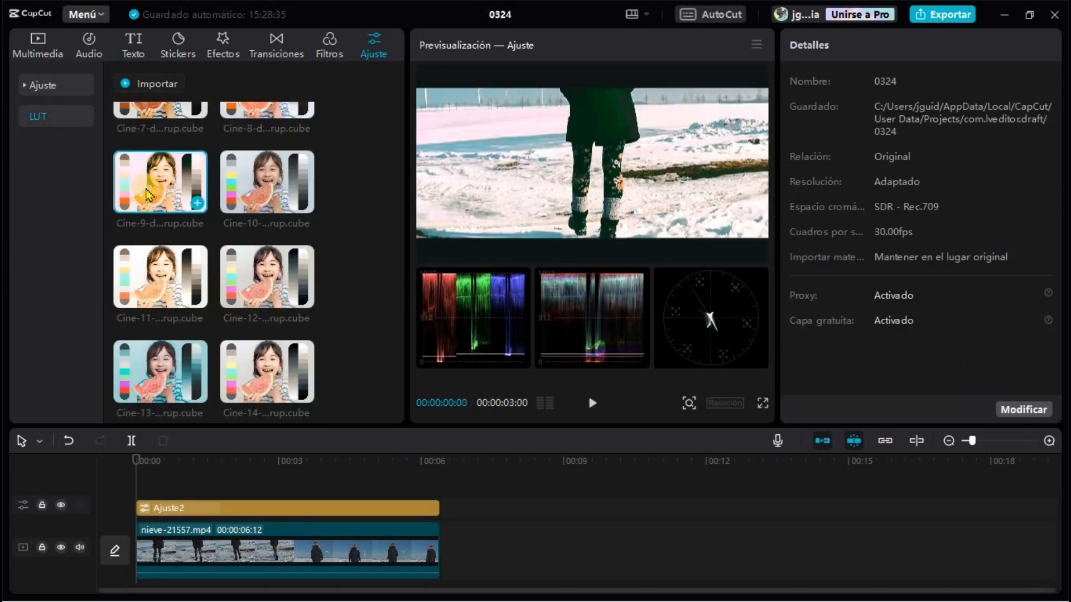
Add the Cine-9 LUT as a new layer above the existing adjustment layer, aligned to the timeline start.
{"action": "left_click_drag", "start_coordinate": [146, 194], "coordinate": [164, 487]}
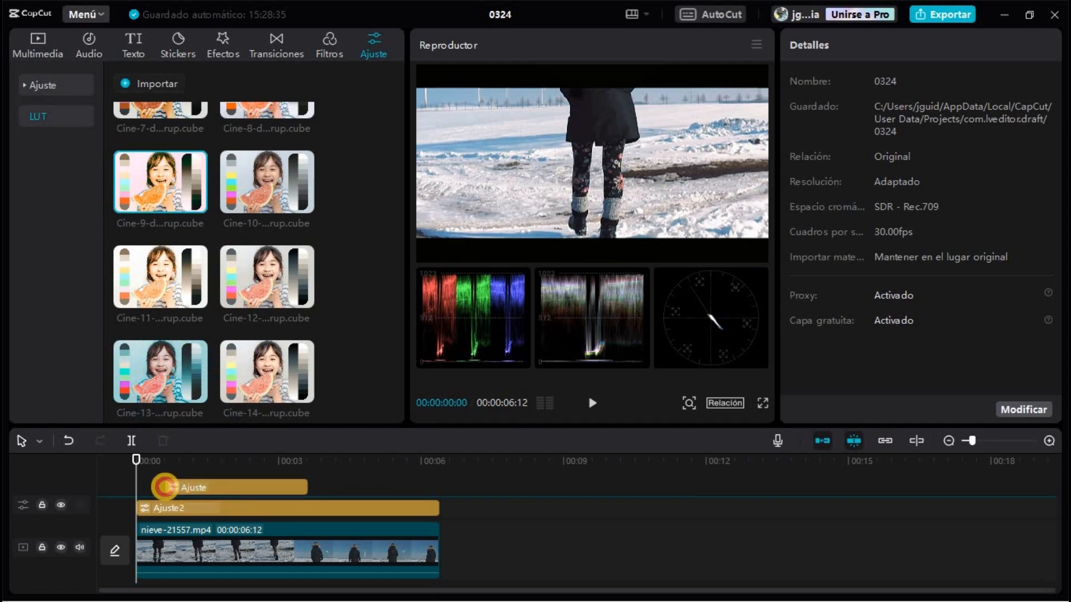
{"action": "left_click", "coordinate": [190, 496]}
{"action": "left_click_drag", "start_coordinate": [223, 507], "coordinate": [195, 505]}
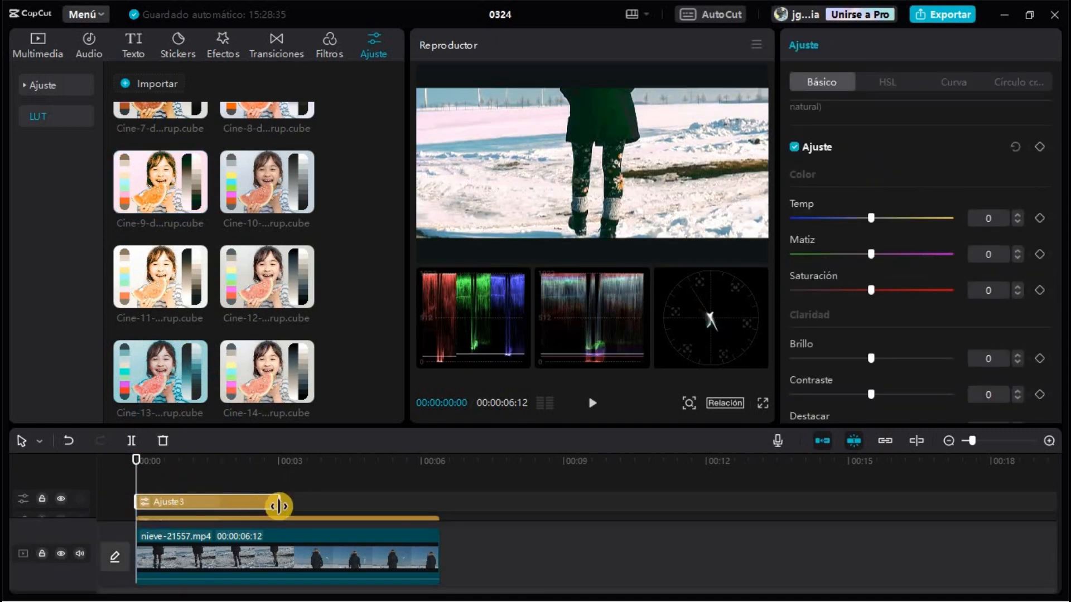
Extend the Cine-9 LUT layer to the end of the snow clip and play back the graded footage up to the wind turbine shot.
{"action": "left_click_drag", "start_coordinate": [280, 504], "coordinate": [439, 502]}
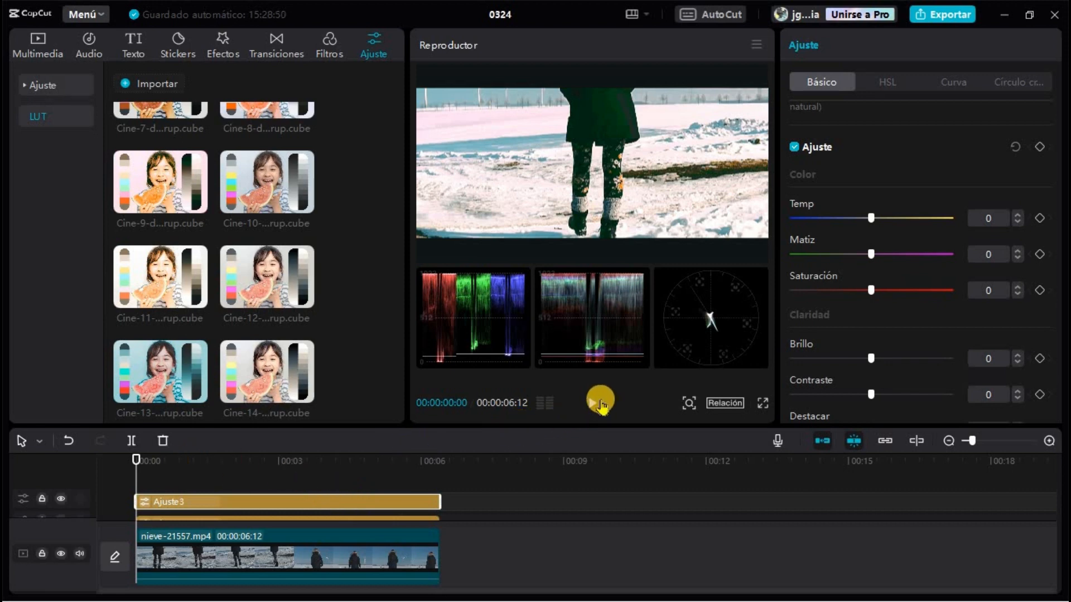
{"action": "left_click", "coordinate": [600, 401]}
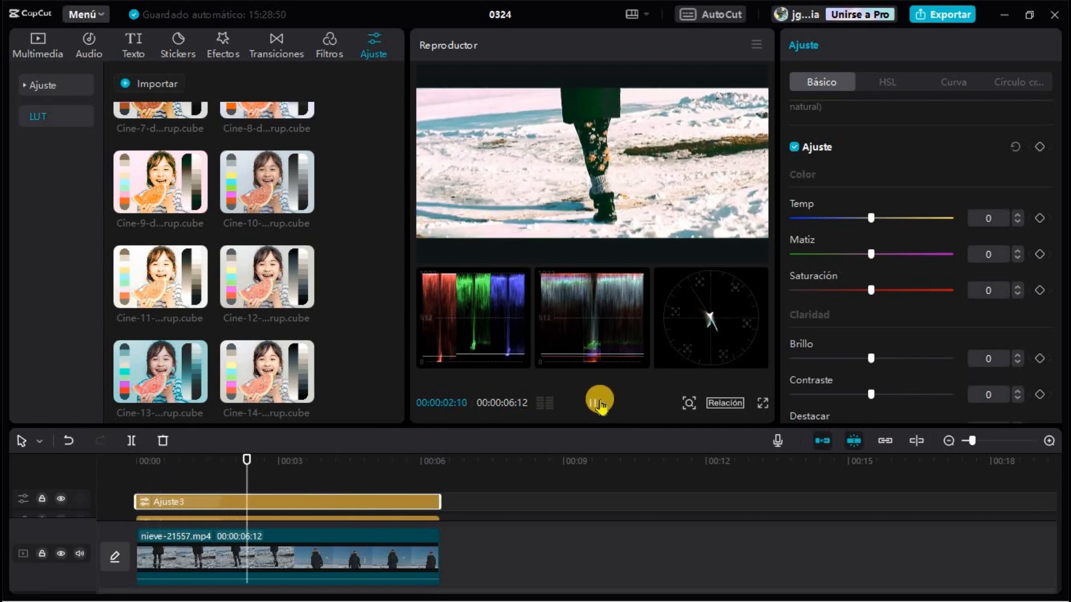
{"action": "left_click", "coordinate": [598, 402]}
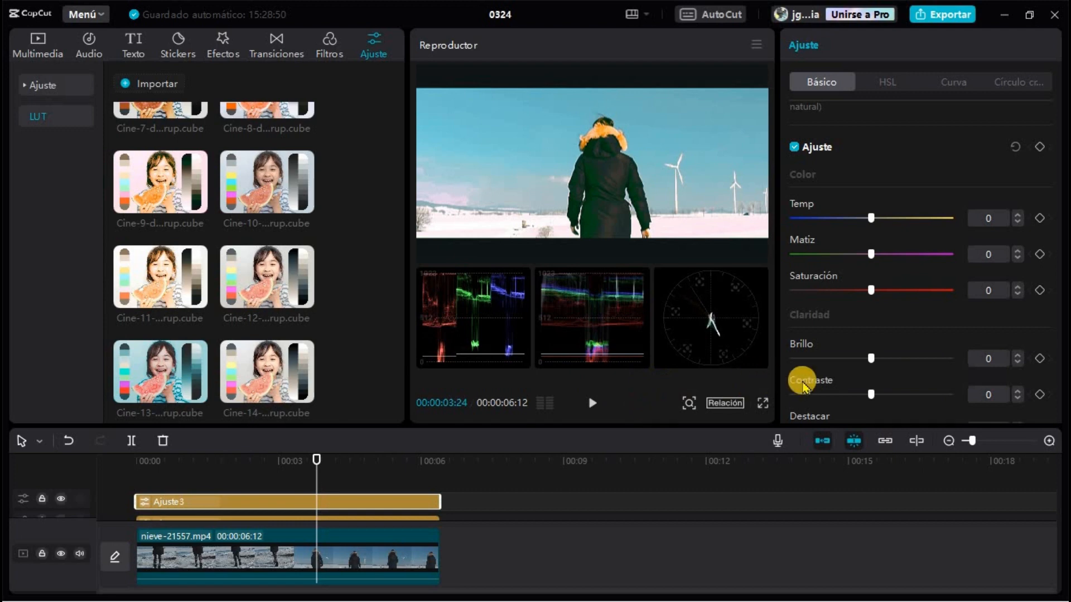
Set the Cine-9 layer's temperature (Temp) to -41, tint (Matiz) to 20 and saturation to 4, and return the playhead to the start.
{"action": "scroll", "coordinate": [893, 318], "scroll_direction": "down", "scroll_amount": 5}
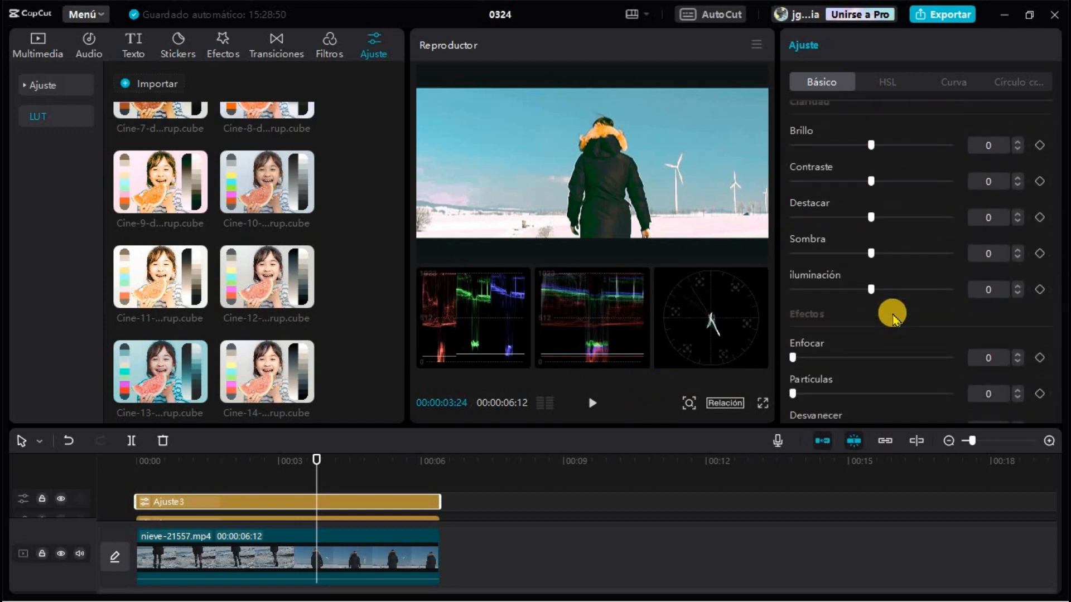
{"action": "scroll", "coordinate": [892, 317], "scroll_direction": "up", "scroll_amount": 3}
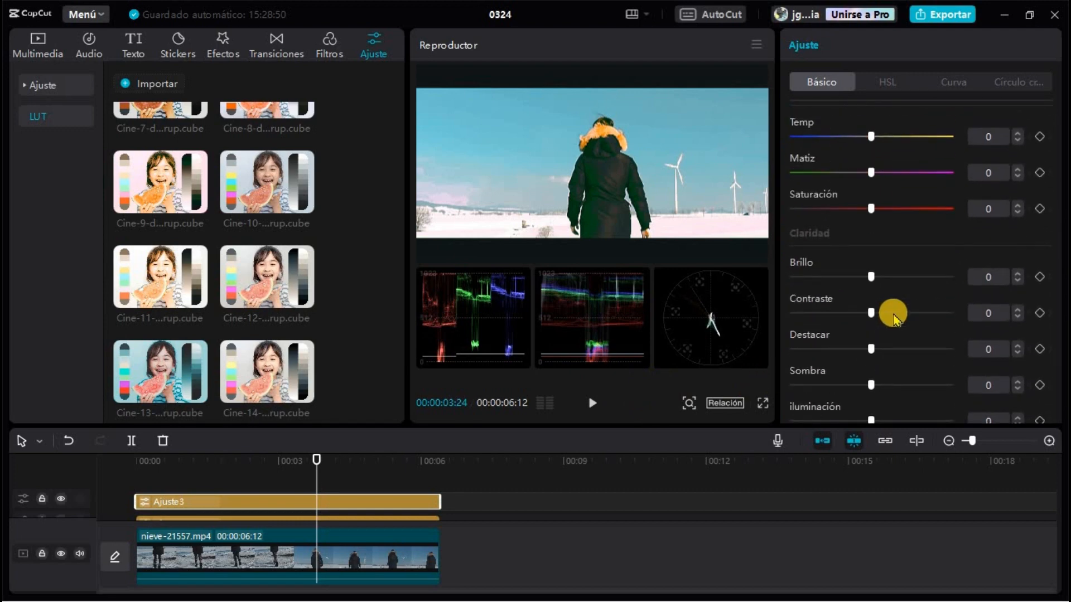
{"action": "scroll", "coordinate": [893, 317], "scroll_direction": "up", "scroll_amount": 3}
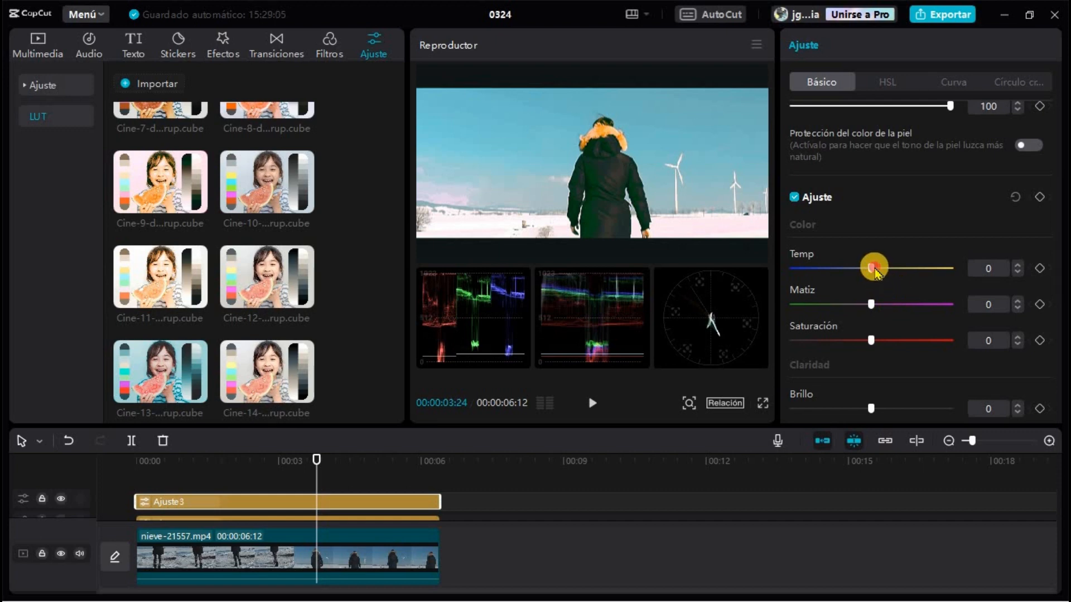
{"action": "left_click_drag", "start_coordinate": [874, 268], "coordinate": [805, 290]}
{"action": "left_click_drag", "start_coordinate": [871, 305], "coordinate": [903, 307]}
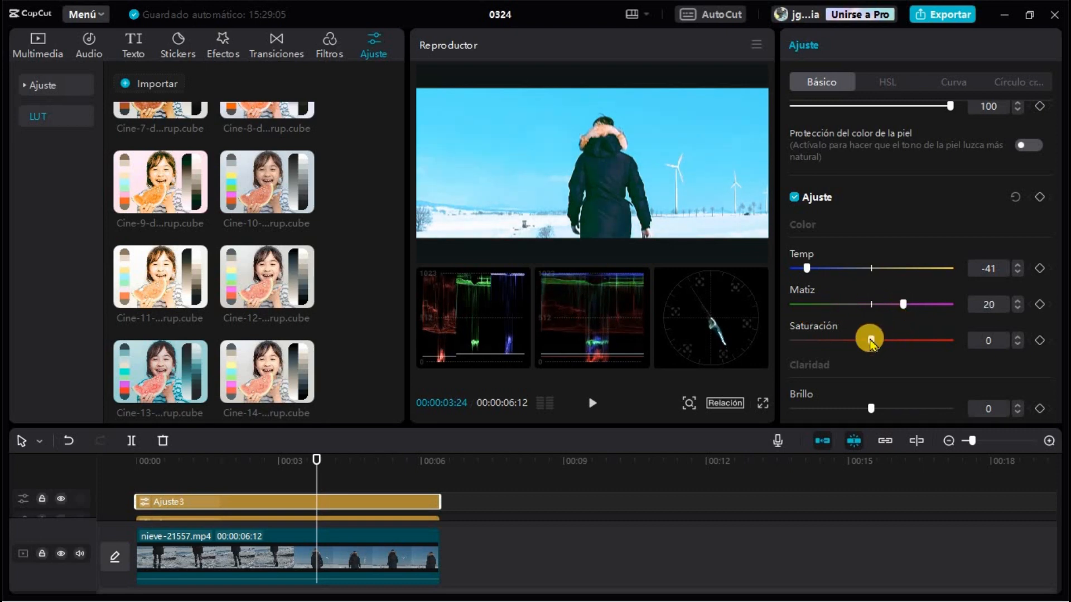
{"action": "mouse_move", "coordinate": [871, 342]}
{"action": "left_mouse_down"}
{"action": "mouse_move", "coordinate": [937, 335]}
{"action": "mouse_move", "coordinate": [832, 340]}
{"action": "mouse_move", "coordinate": [877, 340]}
{"action": "left_mouse_up"}
{"action": "scroll", "coordinate": [837, 327], "scroll_direction": "down", "scroll_amount": 3}
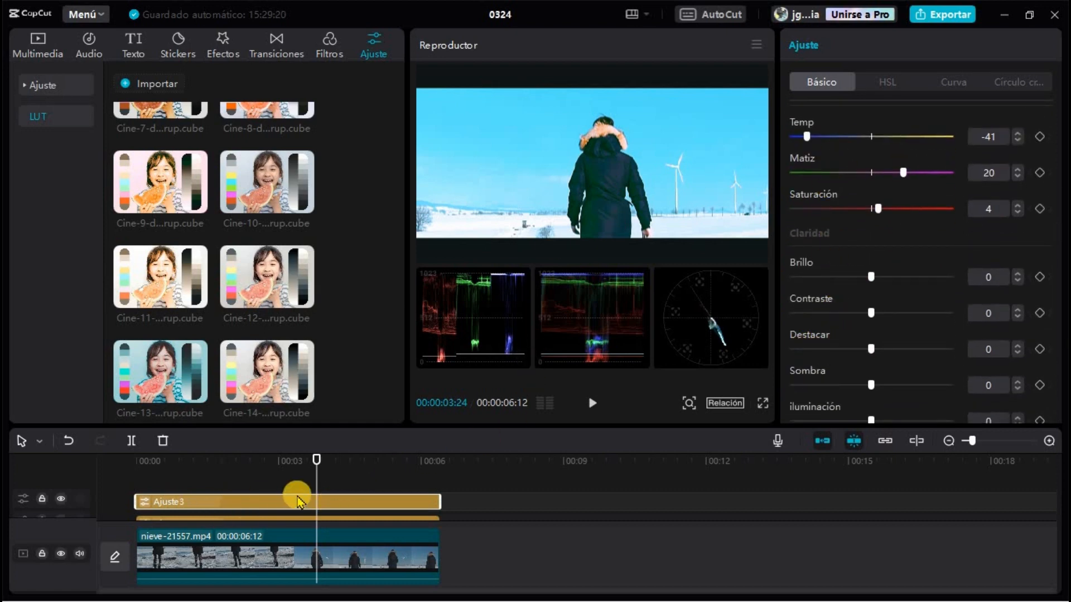
{"action": "left_click_drag", "start_coordinate": [317, 459], "coordinate": [95, 487]}
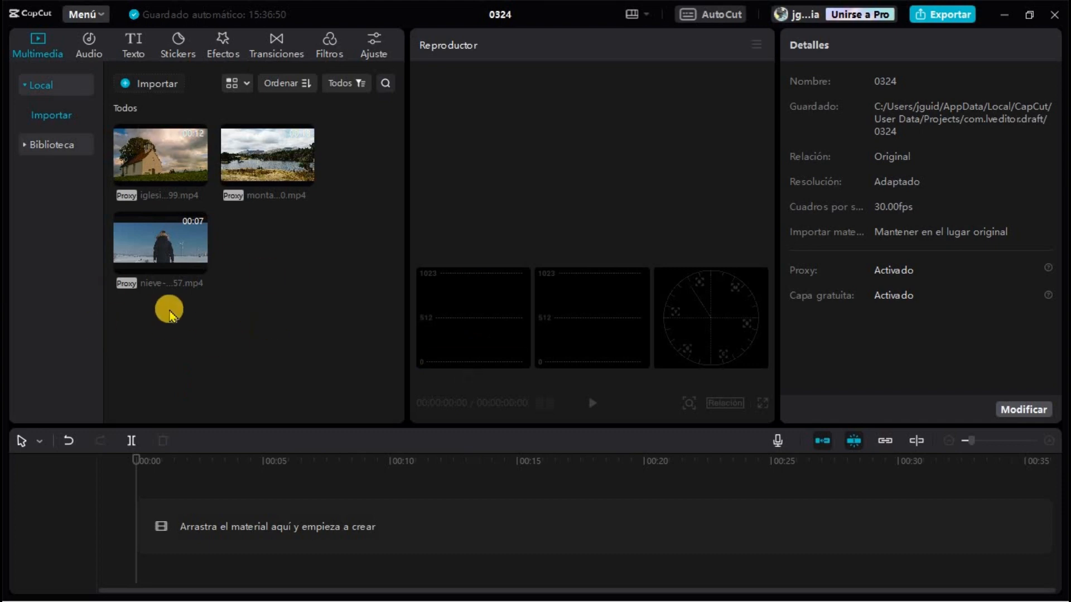
Place iglesia-18599.mp4 on the empty timeline and cover its full length with a custom adjustment layer.
{"action": "left_click_drag", "start_coordinate": [140, 150], "coordinate": [135, 546]}
{"action": "left_click", "coordinate": [136, 543]}
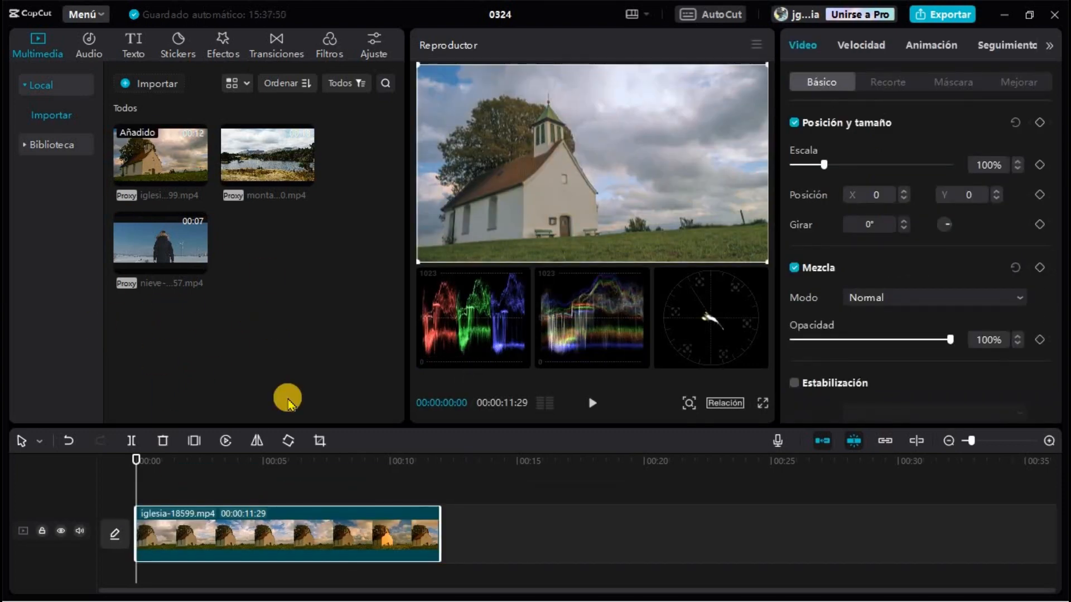
{"action": "left_click", "coordinate": [374, 45]}
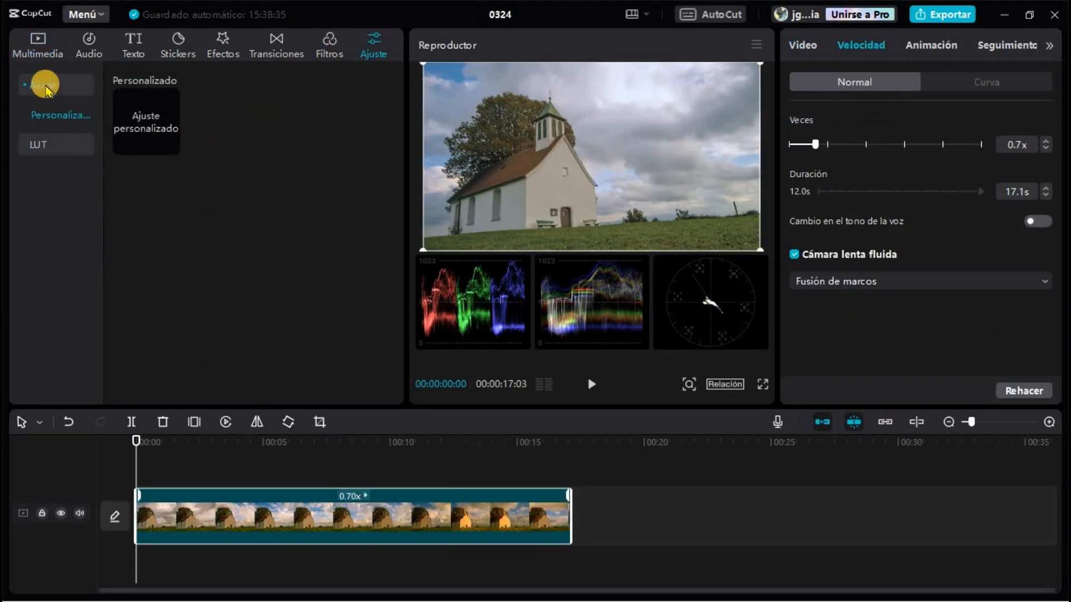
{"action": "left_click_drag", "start_coordinate": [131, 126], "coordinate": [153, 476]}
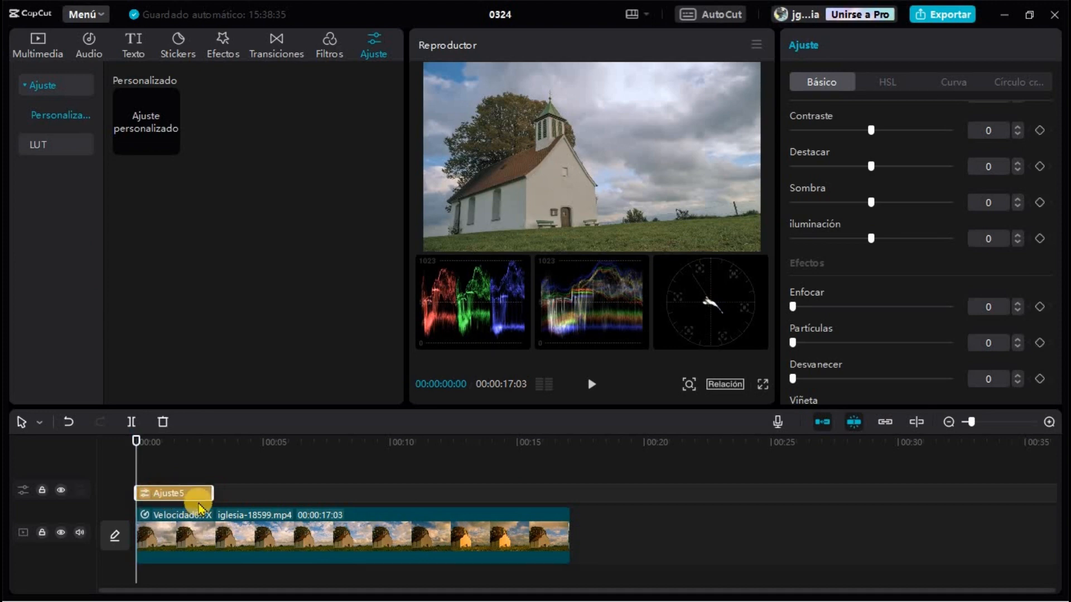
{"action": "left_click_drag", "start_coordinate": [213, 495], "coordinate": [554, 506]}
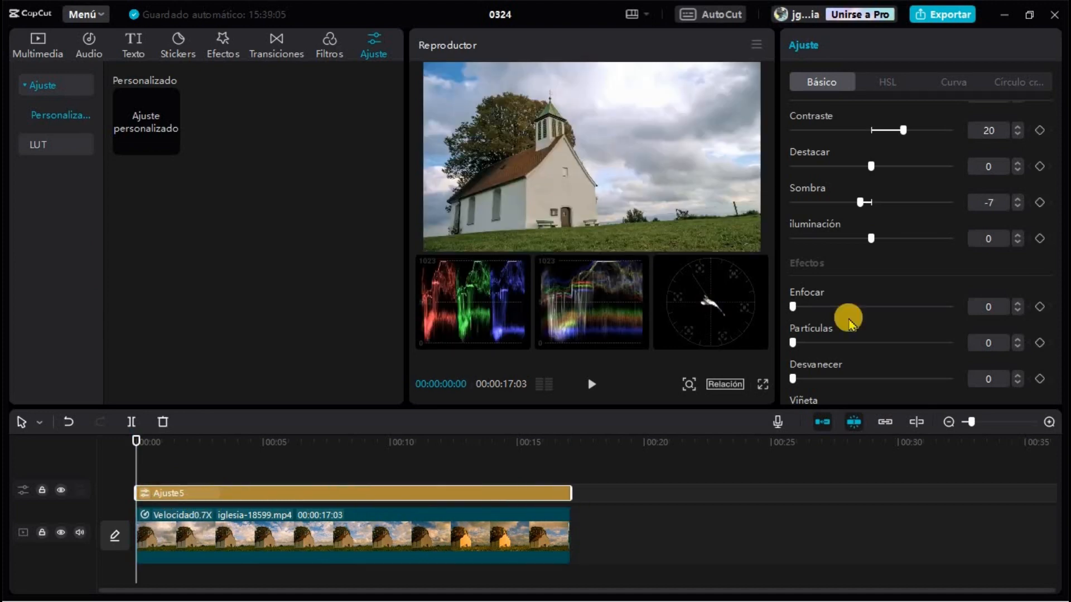
Set the church adjustment layer's saturation to 8, temperature (Temp) to 14 and tint (Matiz) to -7.
{"action": "scroll", "coordinate": [848, 312], "scroll_direction": "up", "scroll_amount": 5}
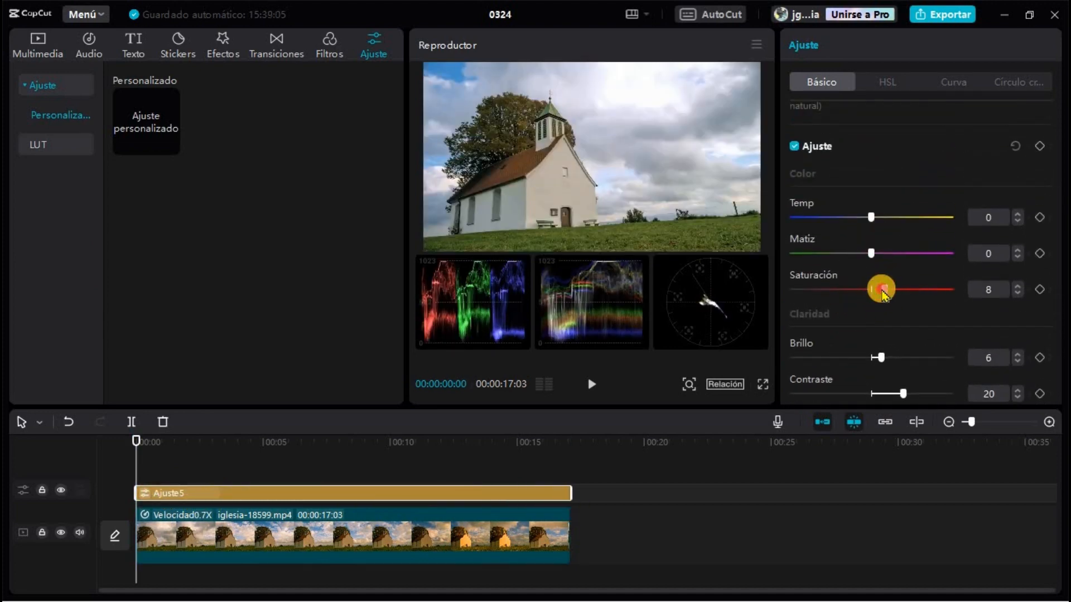
{"action": "left_click_drag", "start_coordinate": [880, 219], "coordinate": [892, 218]}
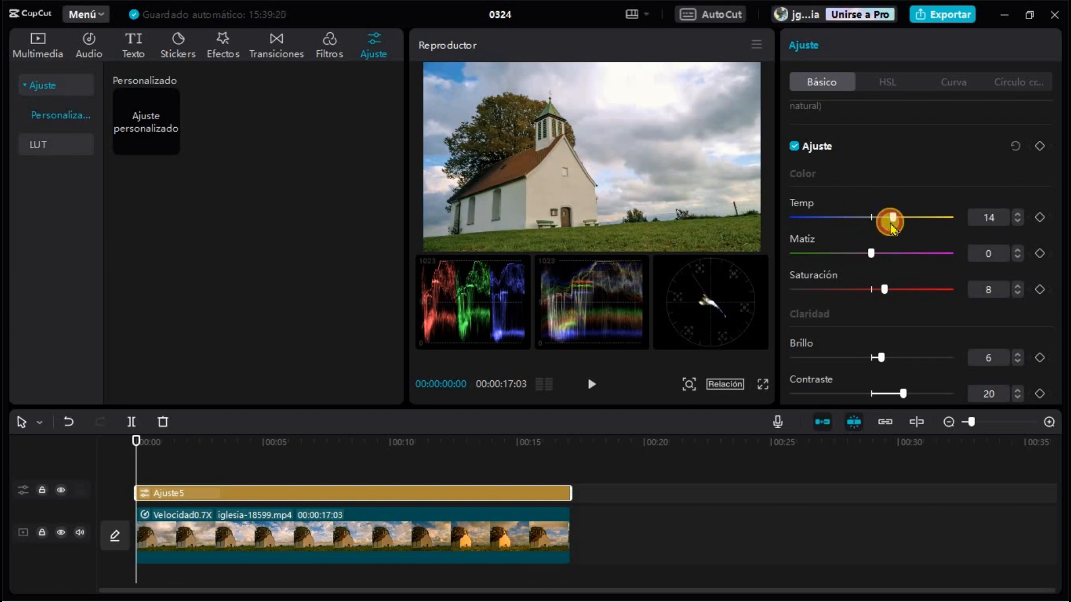
{"action": "left_click_drag", "start_coordinate": [871, 254], "coordinate": [859, 253]}
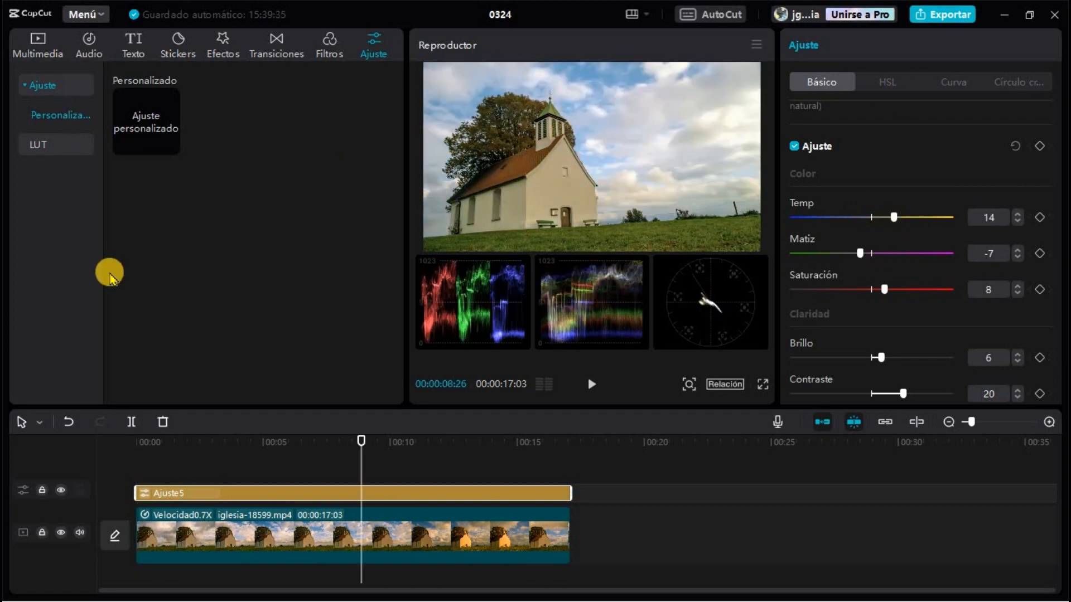
Preview the Cine-12 and Cine-10 LUTs on the church footage.
{"action": "left_click", "coordinate": [54, 145]}
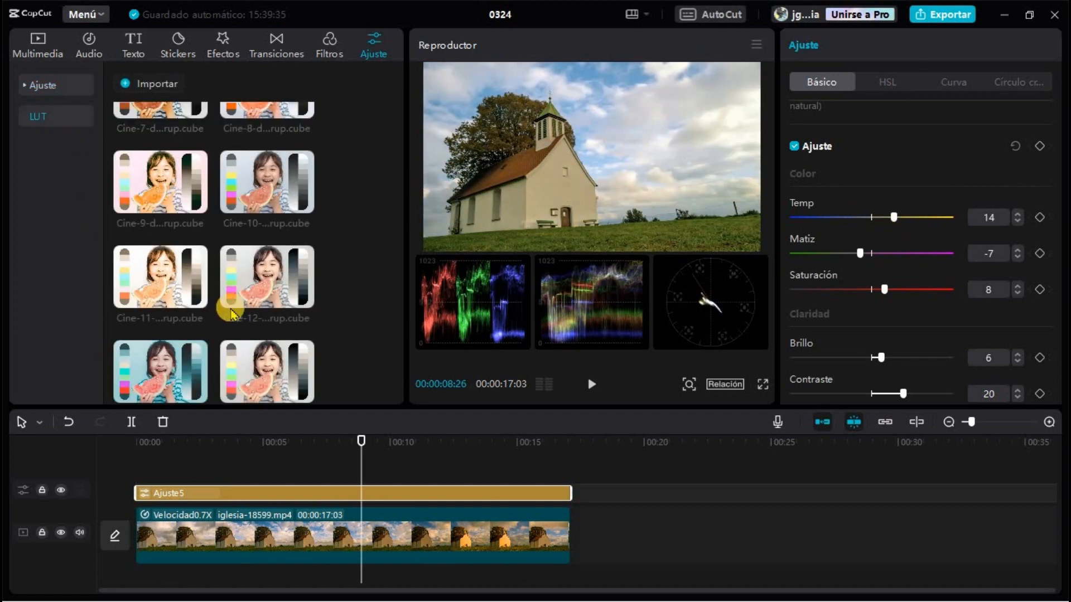
{"action": "scroll", "coordinate": [371, 265], "scroll_direction": "down", "scroll_amount": 5}
{"action": "left_click", "coordinate": [232, 352]}
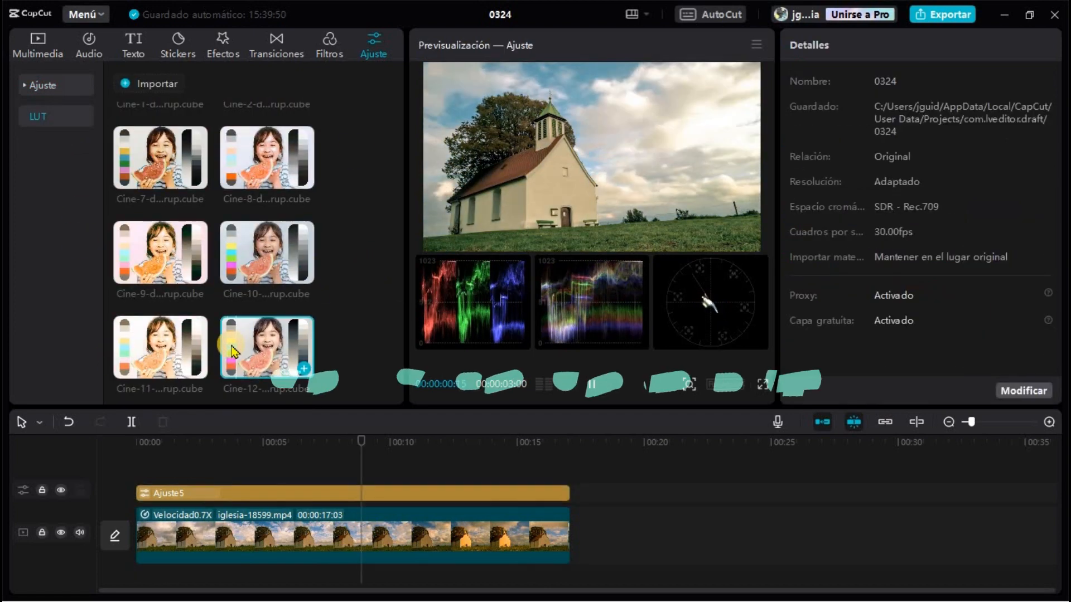
{"action": "left_click", "coordinate": [241, 254]}
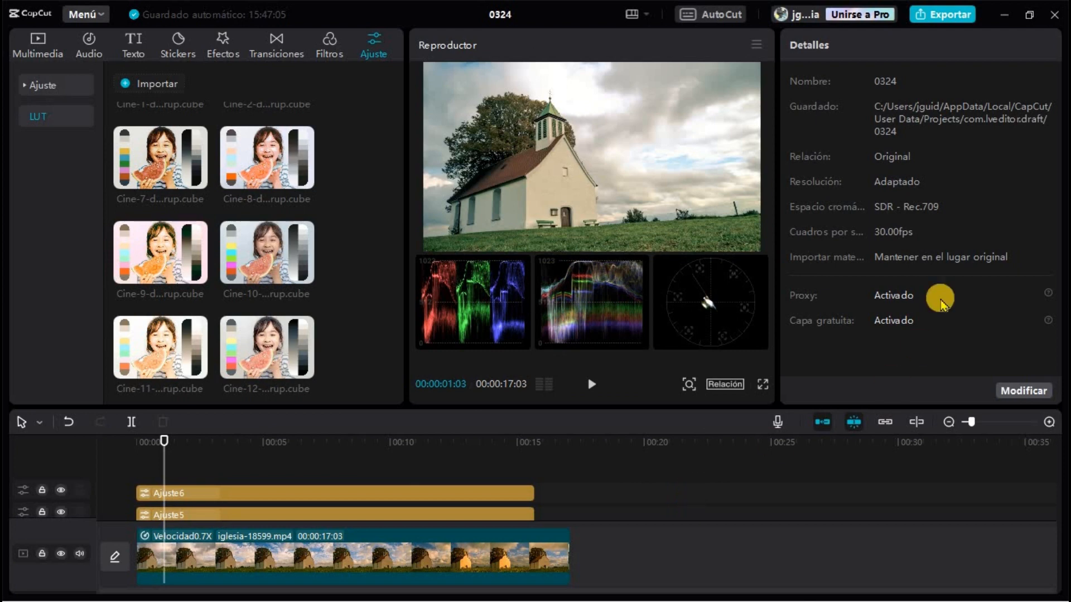
Adjust the lower part of the green (Verde) curve on the upper adjustment layer of the church clip.
{"action": "left_click", "coordinate": [461, 495]}
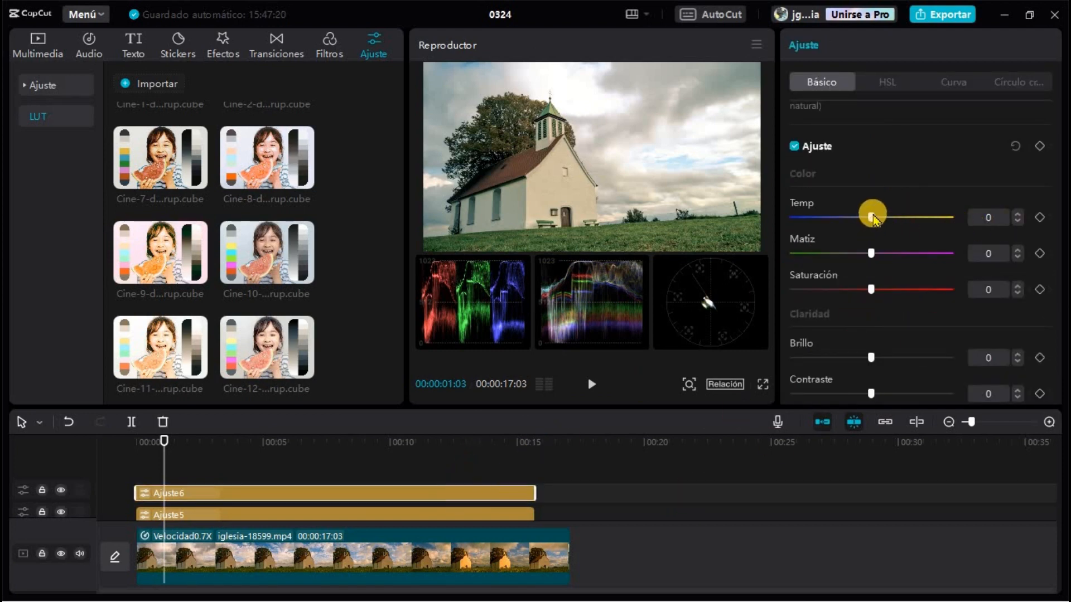
{"action": "left_click", "coordinate": [957, 82]}
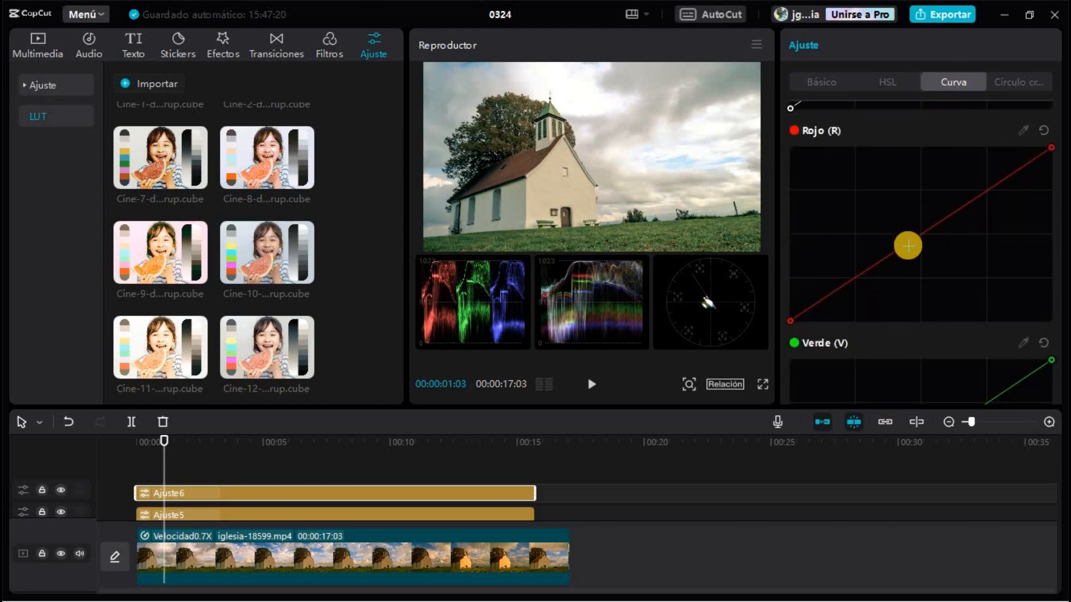
{"action": "scroll", "coordinate": [919, 291], "scroll_direction": "down", "scroll_amount": 3}
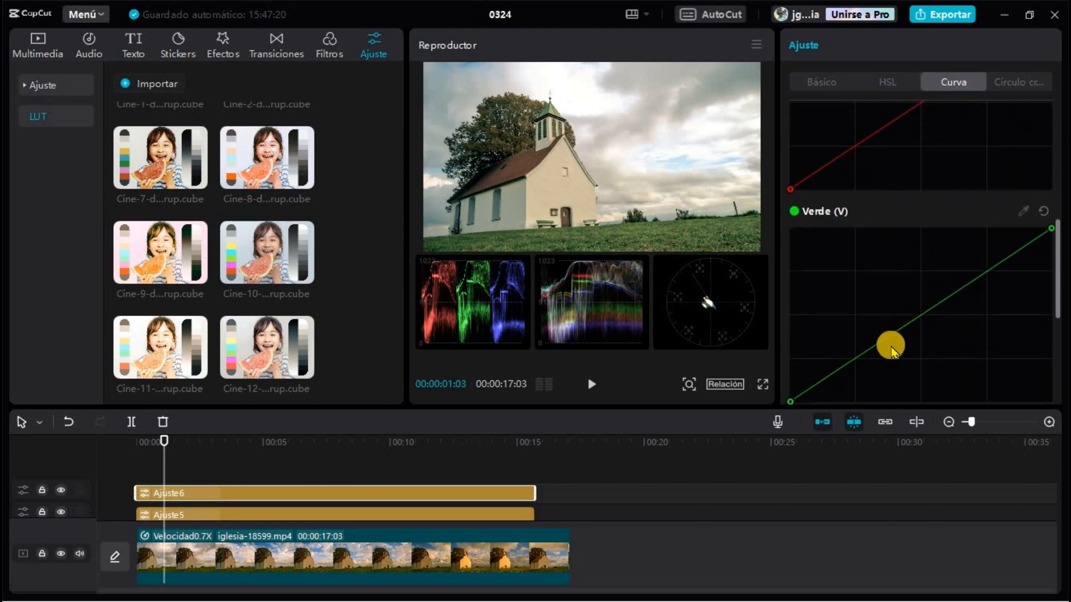
{"action": "mouse_move", "coordinate": [838, 370]}
{"action": "left_mouse_down"}
{"action": "mouse_move", "coordinate": [834, 332]}
{"action": "mouse_move", "coordinate": [840, 364]}
{"action": "left_mouse_up"}
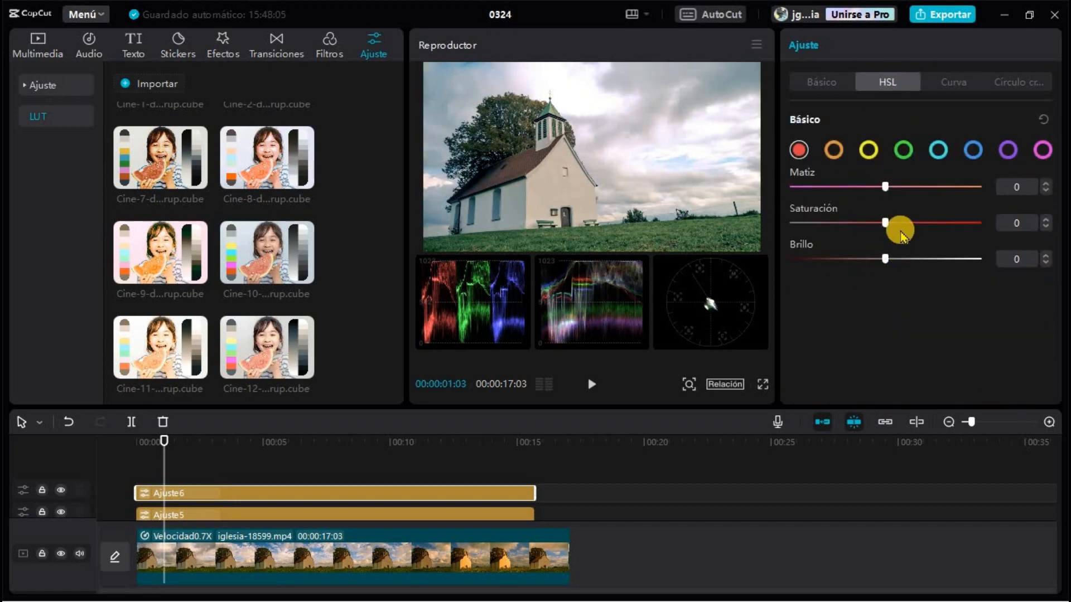
In the upper layer's HSL settings, set the green tones to hue 79, saturation 54 and brightness -100.
{"action": "left_click", "coordinate": [903, 148]}
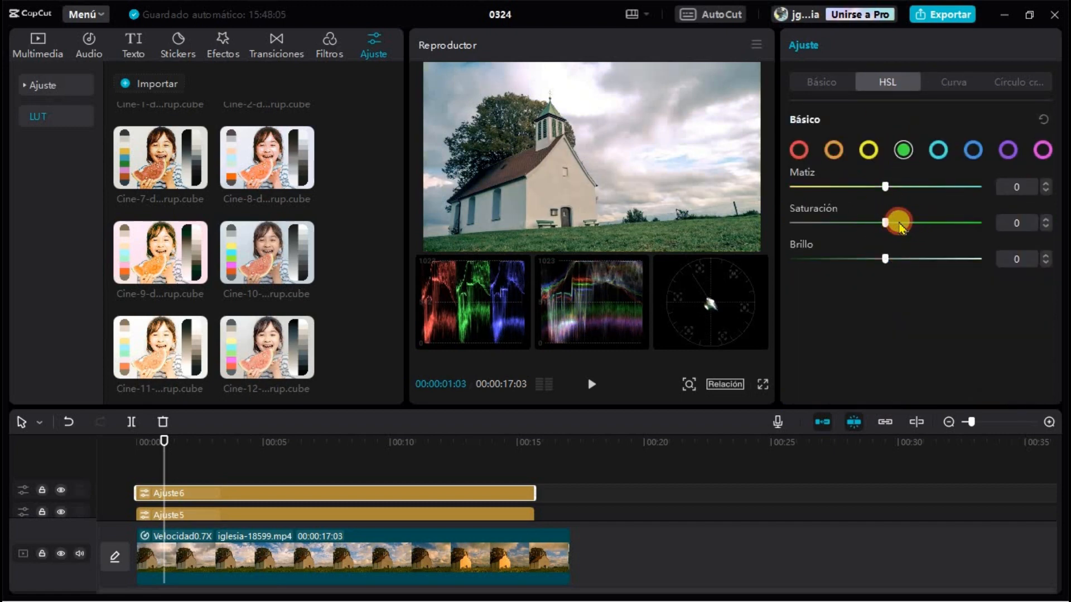
{"action": "left_click_drag", "start_coordinate": [899, 223], "coordinate": [942, 223]}
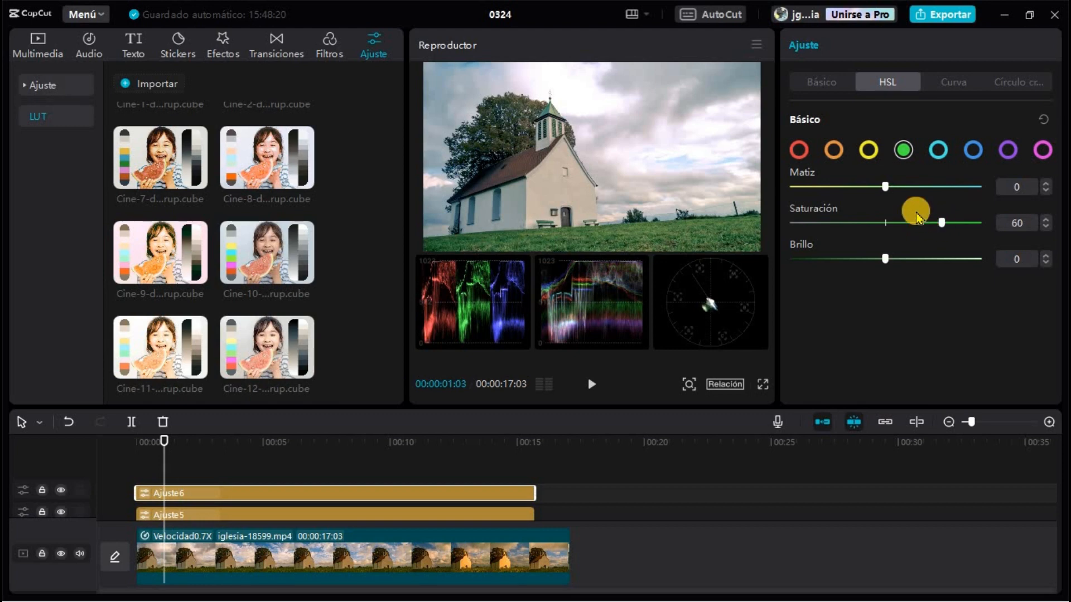
{"action": "left_click_drag", "start_coordinate": [885, 259], "coordinate": [772, 260]}
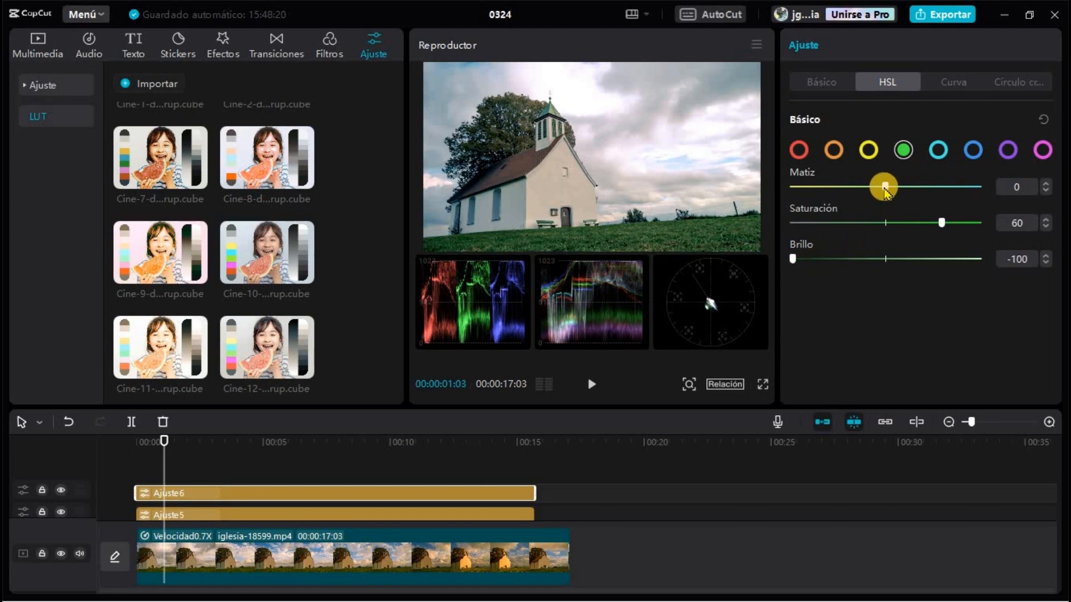
{"action": "left_click_drag", "start_coordinate": [886, 188], "coordinate": [932, 225]}
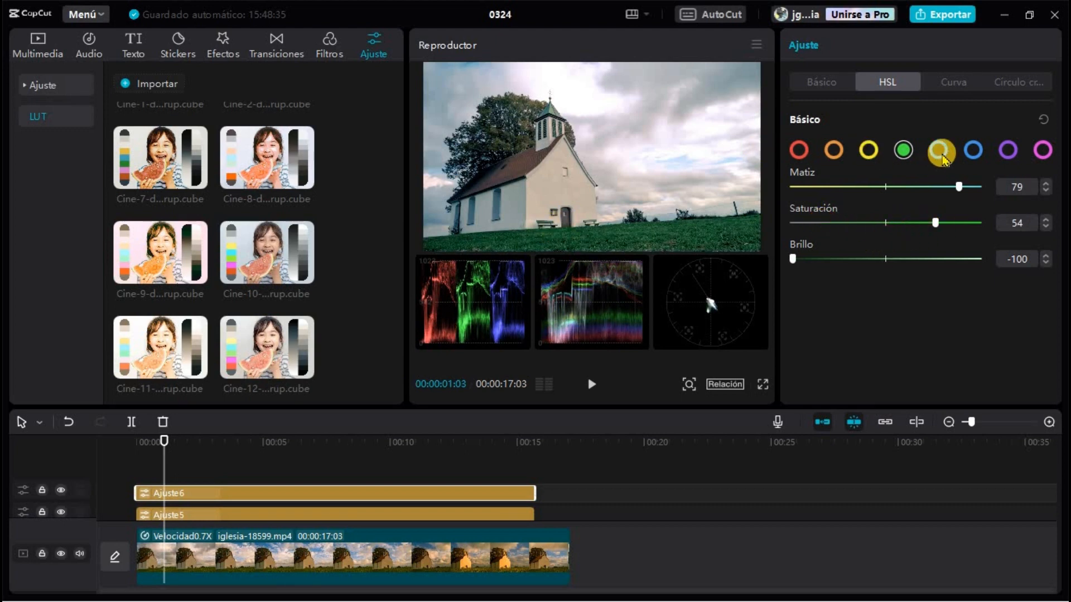
At the blue-sky moment around 00:00:04:12, set the cyan HSL tones to hue 49, saturation 32 and brightness -74.
{"action": "left_click_drag", "start_coordinate": [160, 445], "coordinate": [247, 442]}
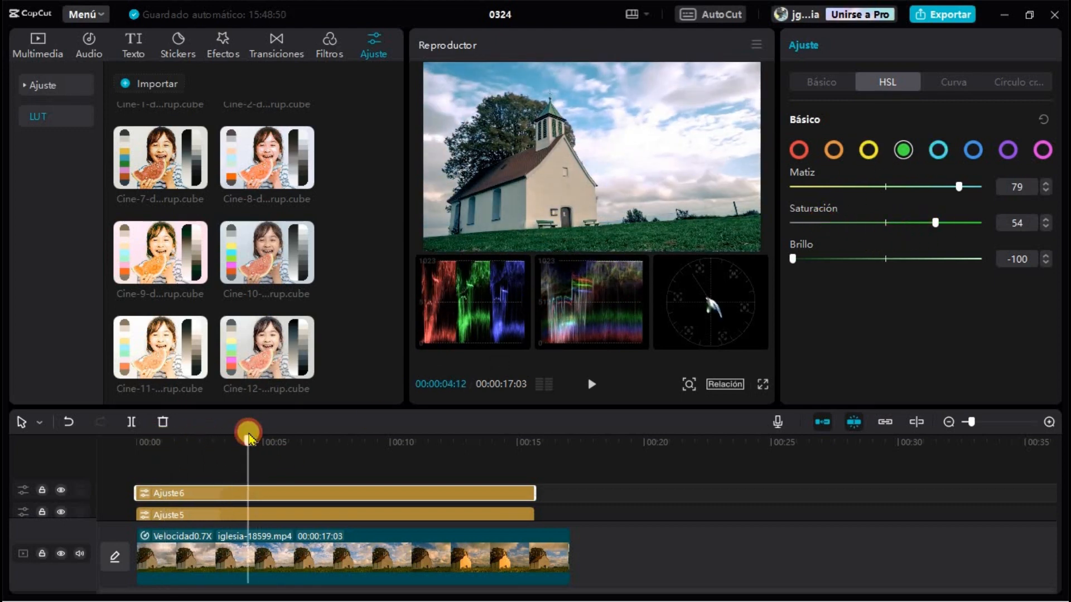
{"action": "left_click", "coordinate": [937, 150]}
{"action": "left_click_drag", "start_coordinate": [885, 222], "coordinate": [934, 224]}
{"action": "left_click_drag", "start_coordinate": [887, 187], "coordinate": [931, 187]}
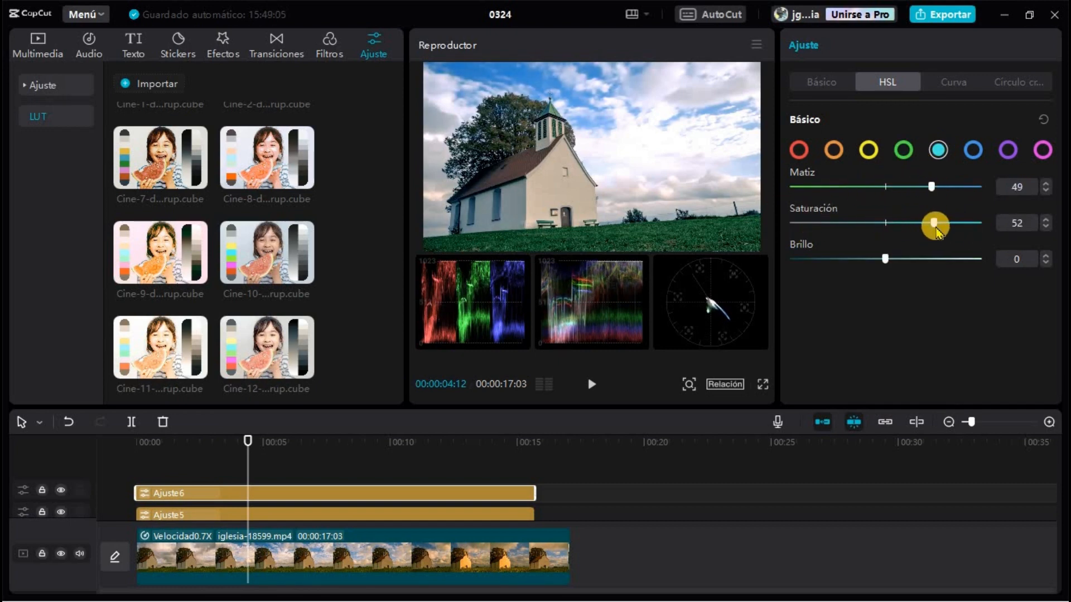
{"action": "left_click_drag", "start_coordinate": [885, 259], "coordinate": [809, 260]}
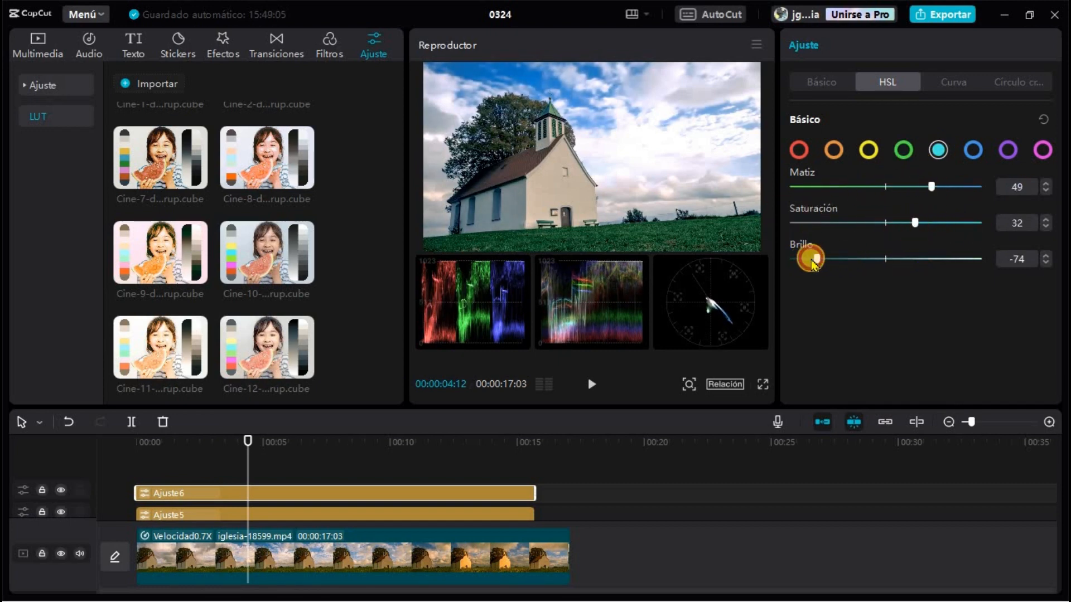
Go back to about 00:00:00:14 and view the graded church clip in full screen.
{"action": "left_click", "coordinate": [148, 440]}
{"action": "left_click", "coordinate": [763, 384]}
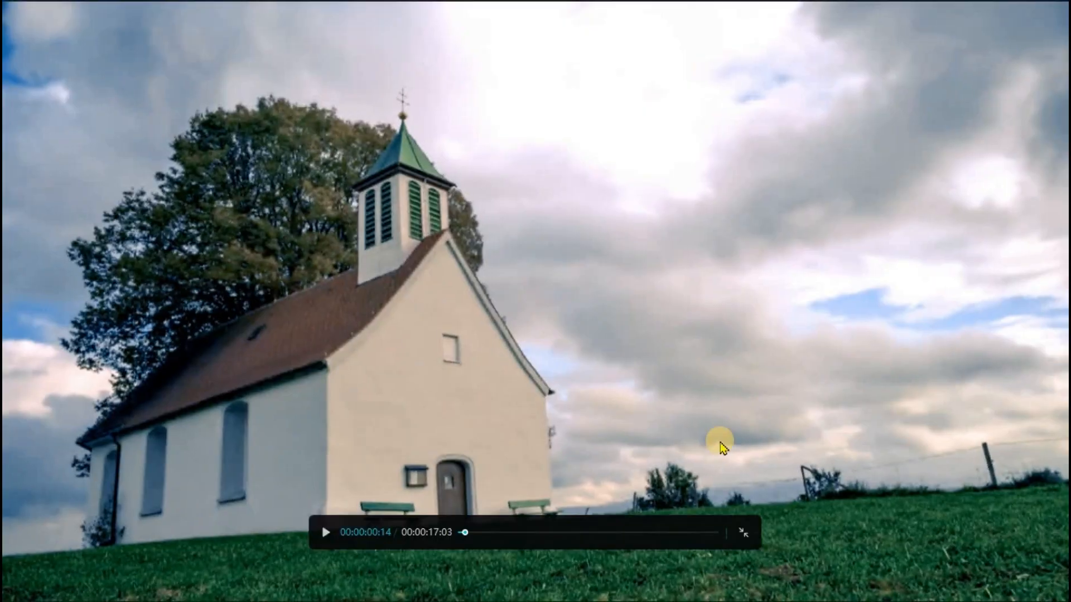